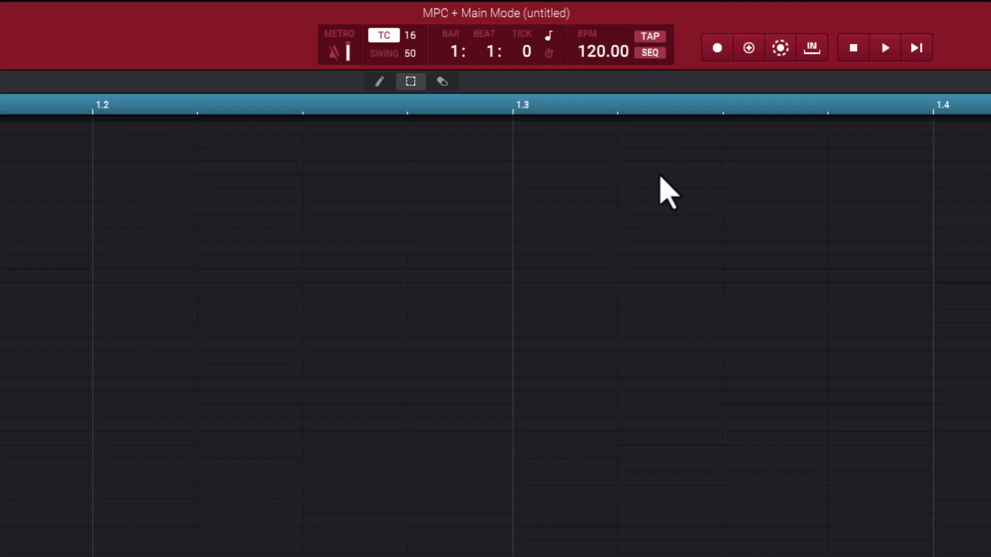
# Step: Set the sequence tempo by tapping steady beats at about 94 BPM
pyautogui.press('t')
pyautogui.press('t')
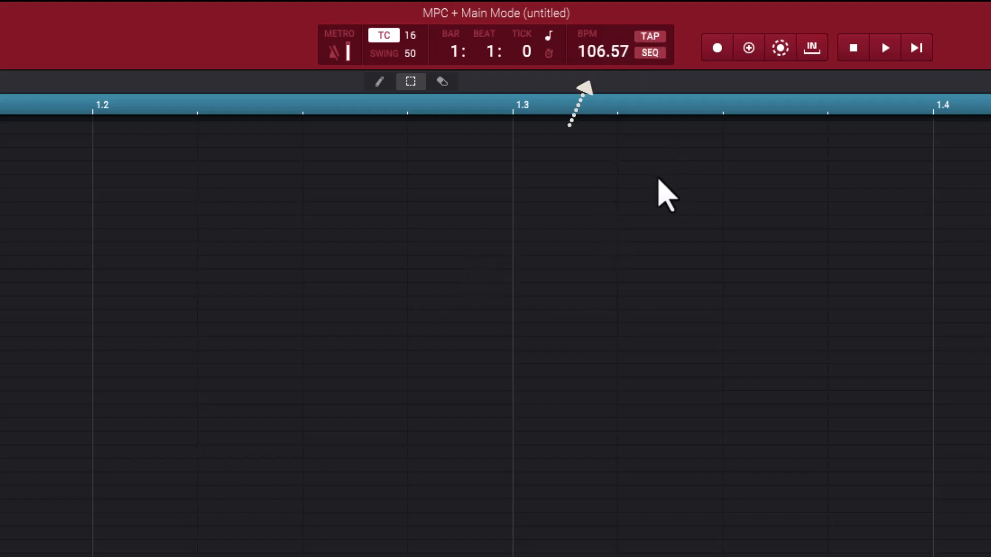
pyautogui.press('t')
pyautogui.press('t')
pyautogui.press('t')
pyautogui.press('t')
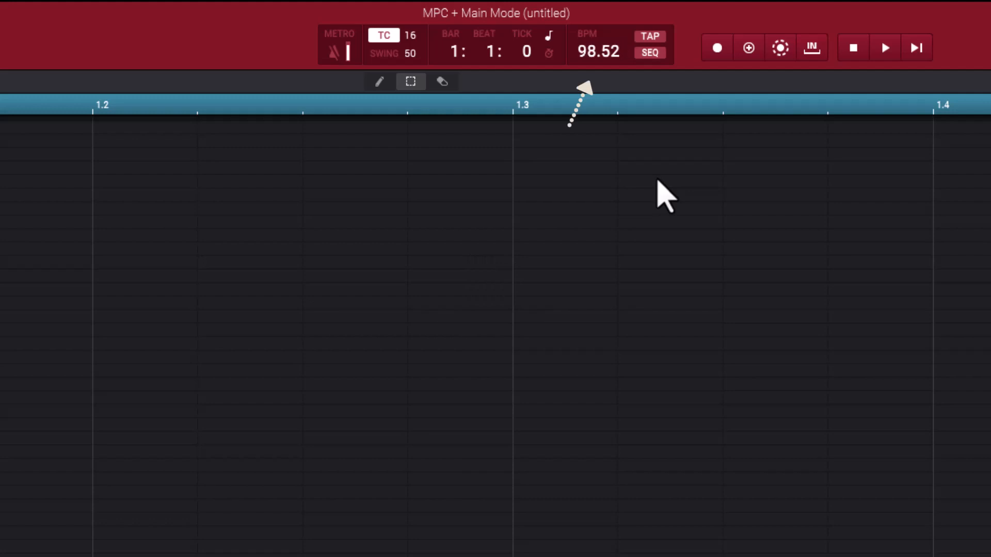
pyautogui.press('t')
pyautogui.press('t')
pyautogui.press('t')
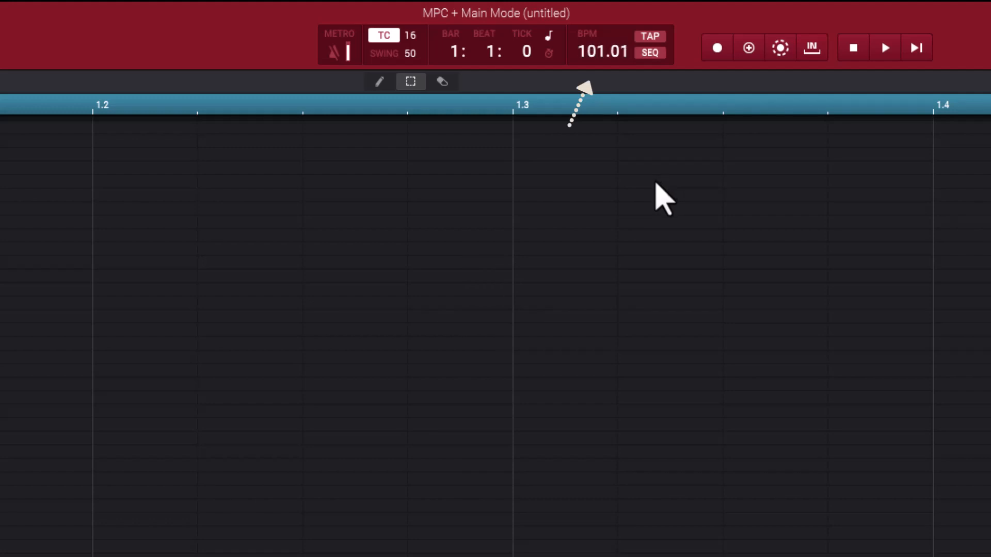
pyautogui.press('t')
pyautogui.press('t')
pyautogui.press('t')
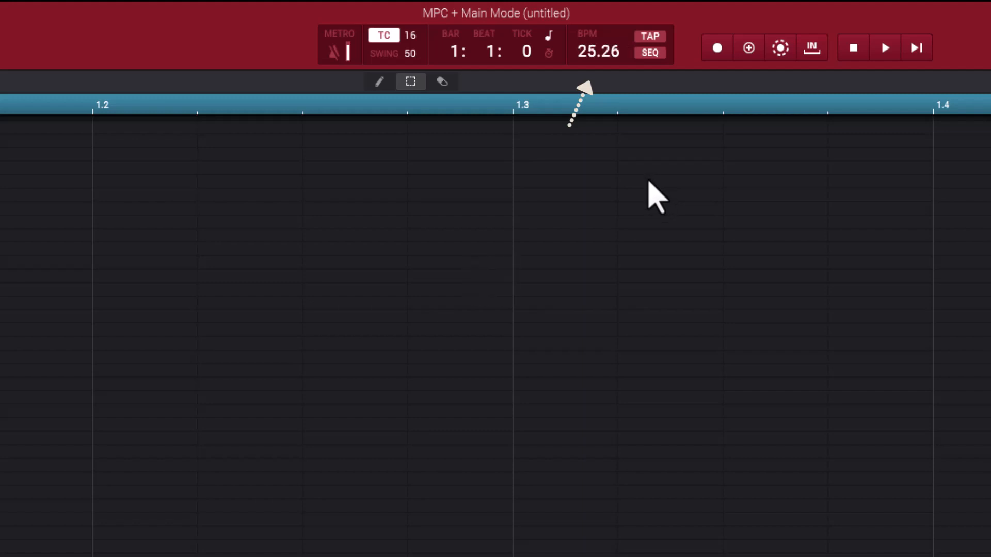
pyautogui.press('t')
pyautogui.press('t')
pyautogui.press('t')
pyautogui.press('t')
pyautogui.press('t')
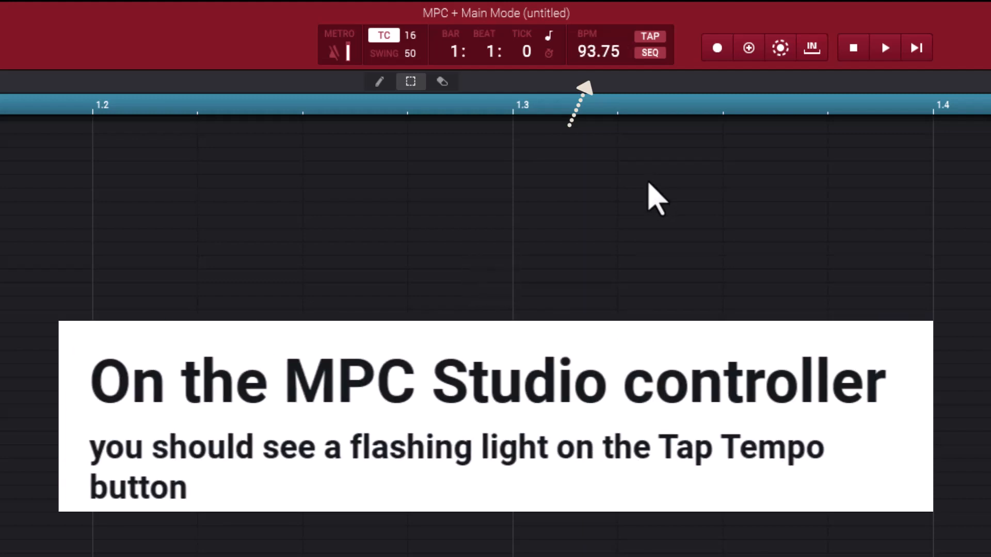
pyautogui.press('t')
pyautogui.press('t')
pyautogui.press('t')
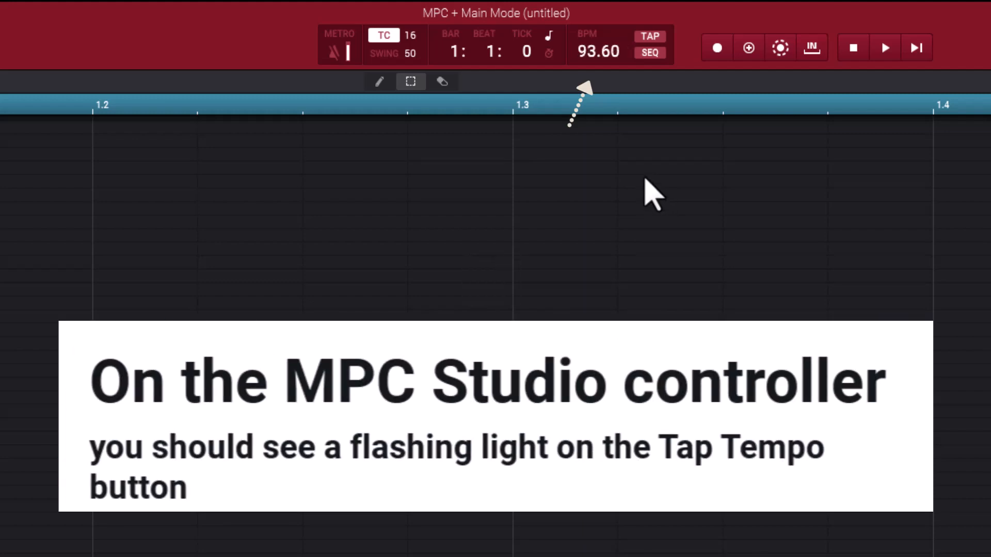
pyautogui.press('t')
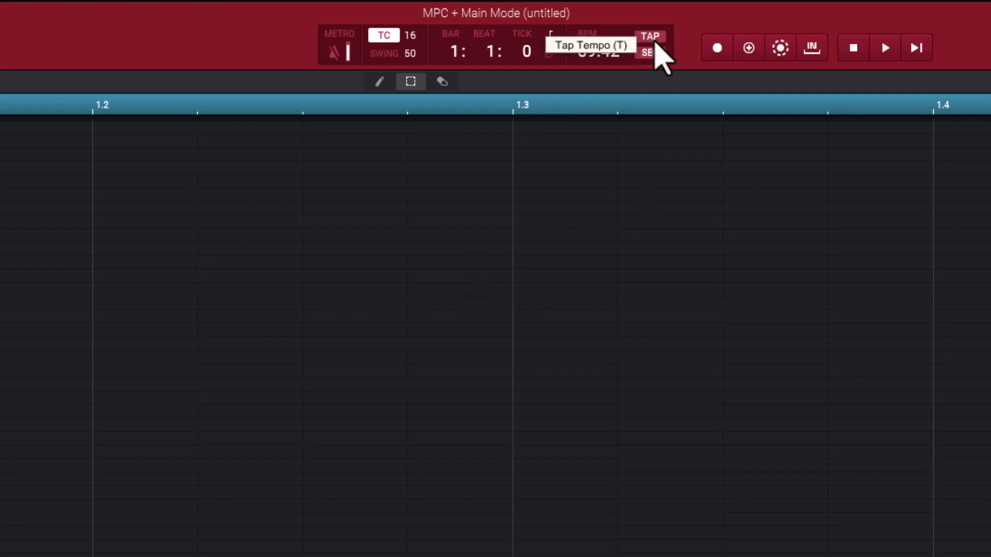
# Step: Tap in the tempo again with the on-screen tap tempo control, at about 87 BPM
pyautogui.click(653, 37)
pyautogui.click(658, 38)
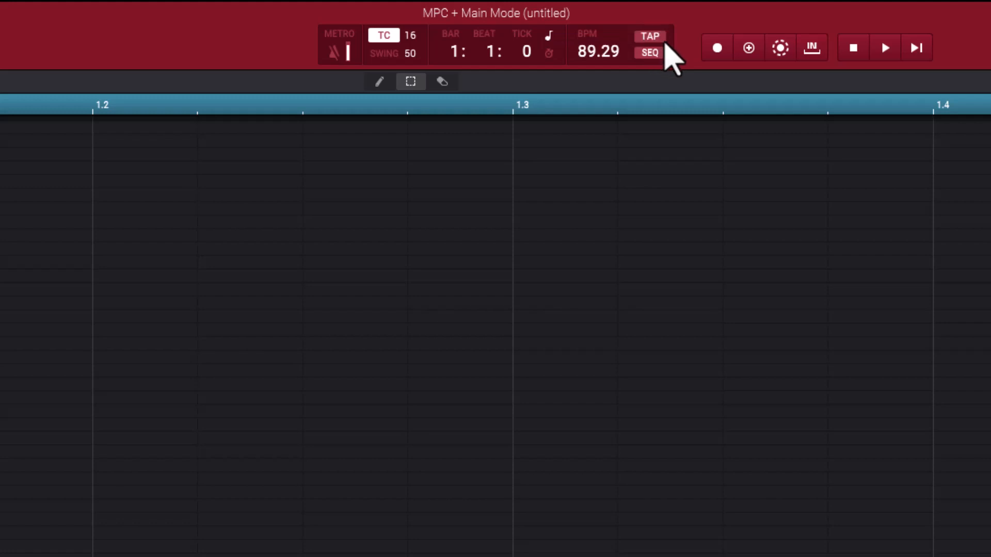
pyautogui.click(664, 41)
pyautogui.click(665, 41)
pyautogui.click(665, 42)
pyautogui.click(665, 43)
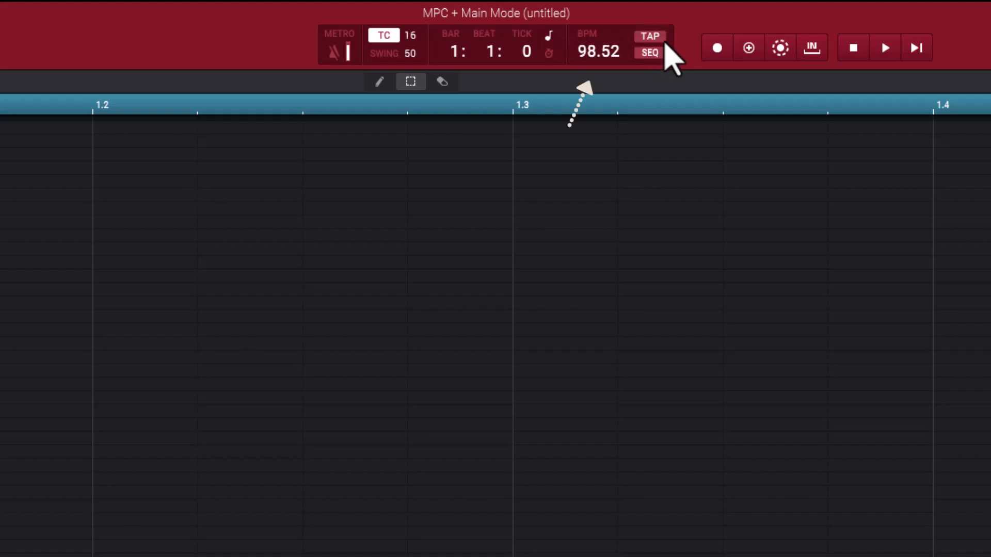
pyautogui.click(664, 44)
pyautogui.click(662, 44)
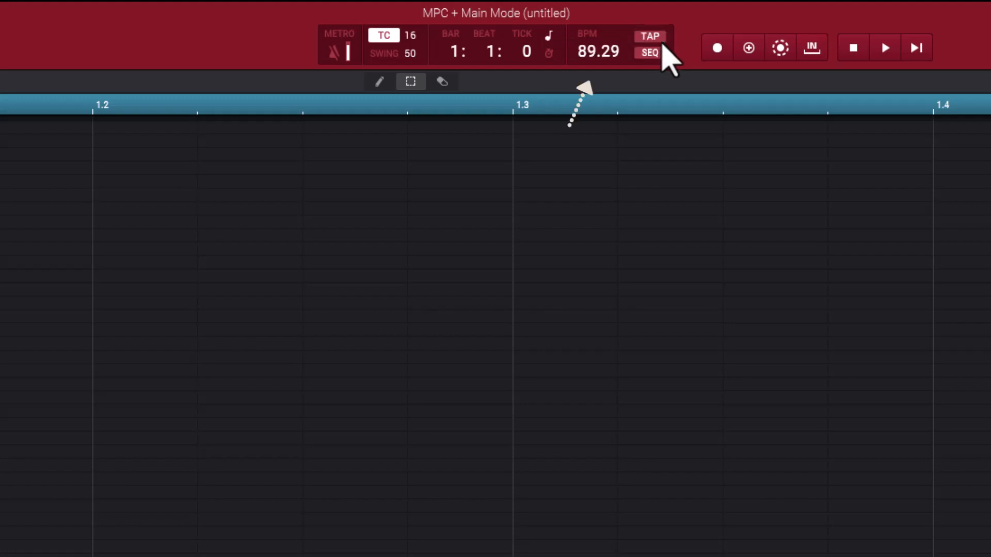
pyautogui.click(661, 45)
pyautogui.click(660, 44)
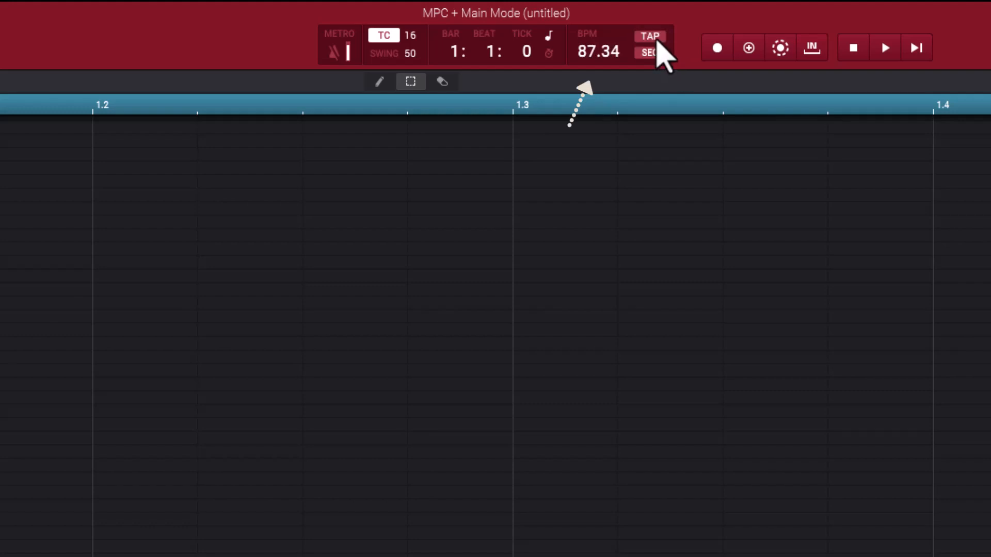
# Step: Tap in a much faster tempo, ending at about 275 BPM
pyautogui.click(659, 42)
pyautogui.click(659, 37)
pyautogui.click(658, 37)
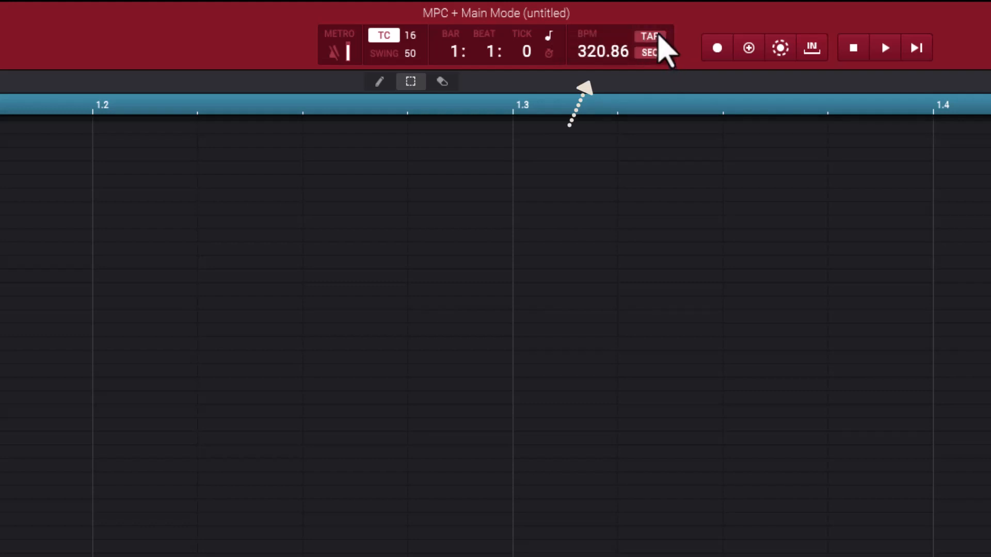
pyautogui.click(658, 38)
pyautogui.click(659, 38)
pyautogui.click(659, 38)
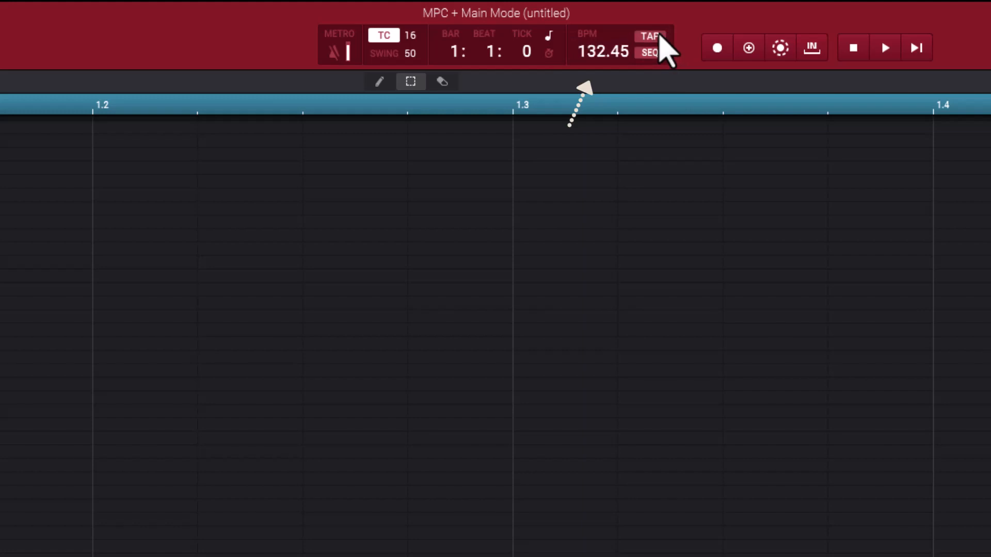
pyautogui.click(658, 36)
pyautogui.click(654, 35)
pyautogui.click(653, 38)
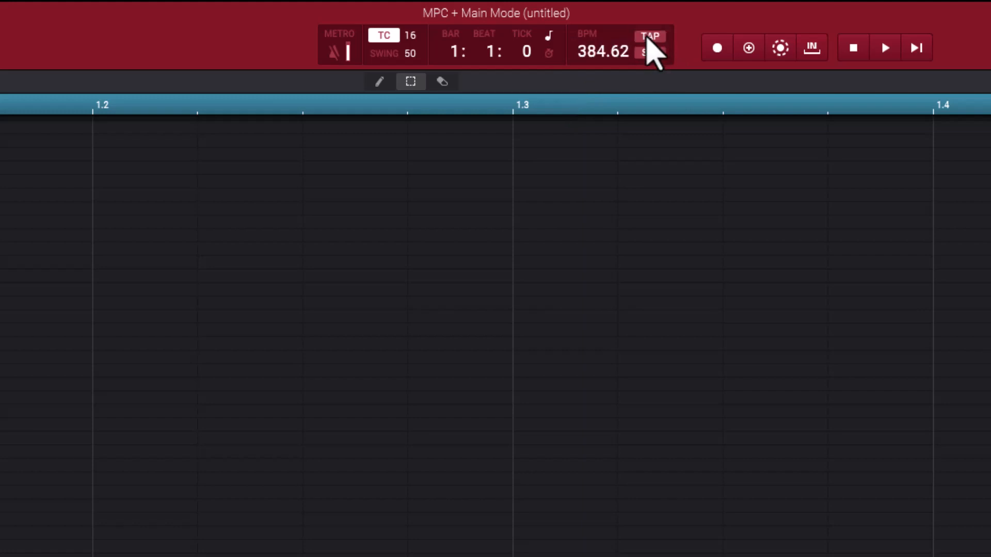
pyautogui.click(651, 39)
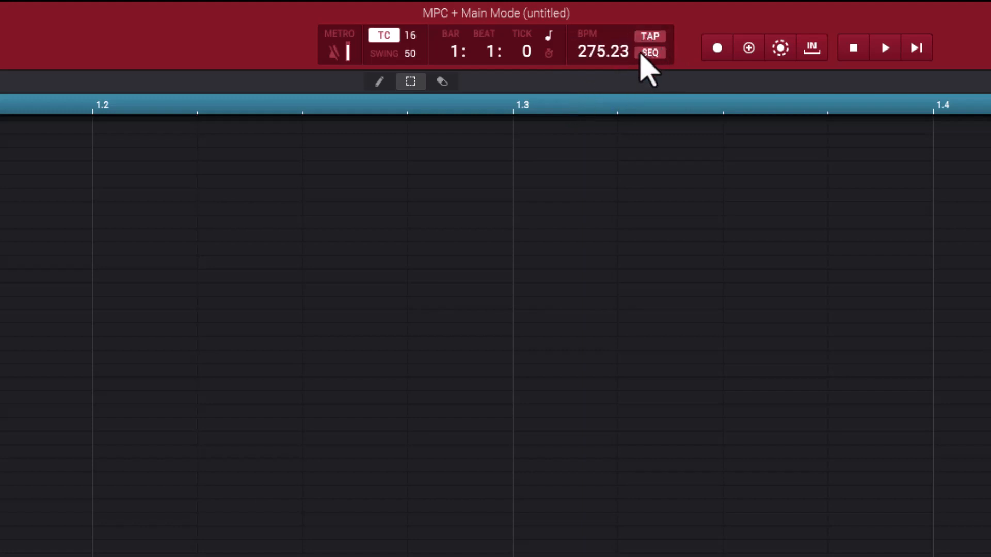
# Step: Tap the tempo back down to about 89 BPM and fine-tune it to 88.00 BPM
pyautogui.click(655, 37)
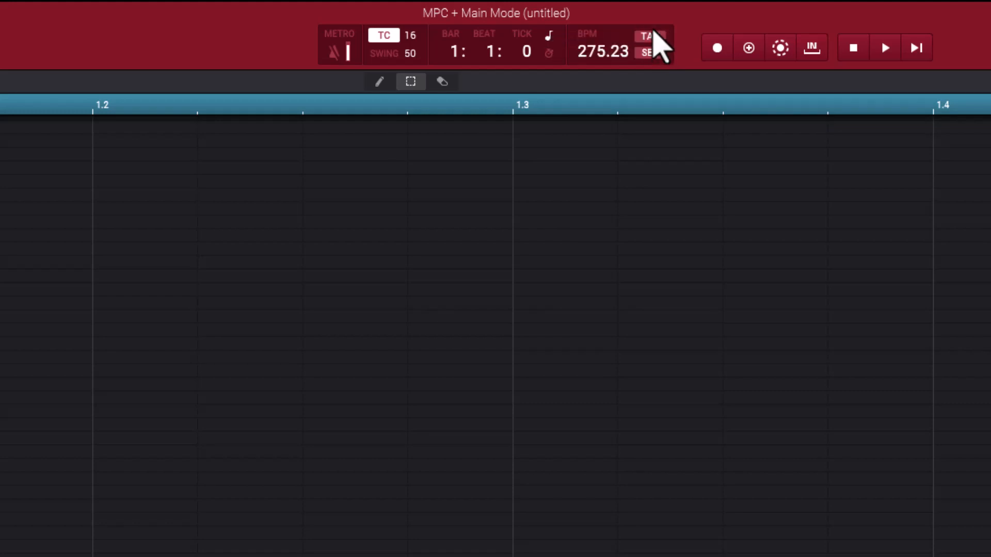
pyautogui.click(658, 37)
pyautogui.click(658, 37)
pyautogui.click(658, 37)
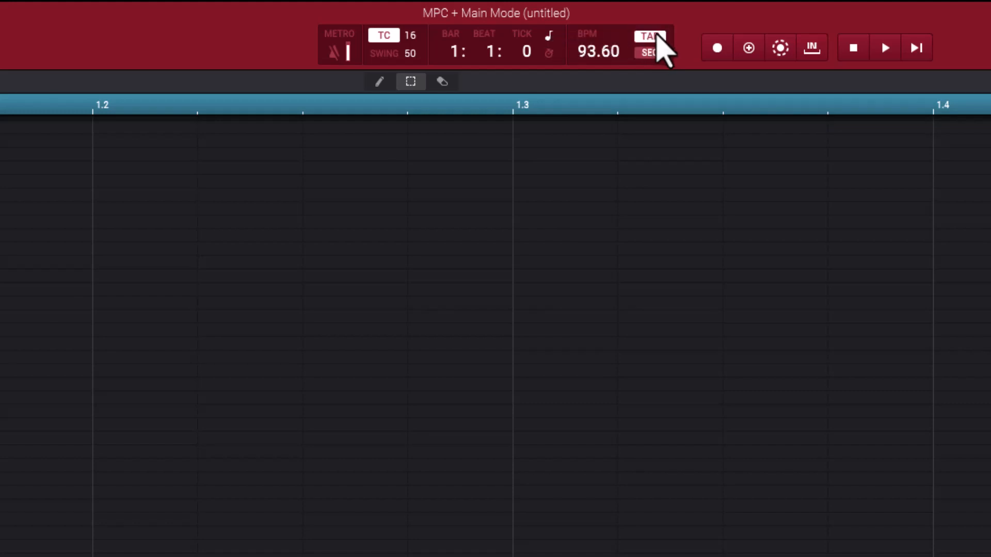
pyautogui.click(658, 37)
pyautogui.click(658, 37)
pyautogui.click(658, 37)
pyautogui.click(658, 37)
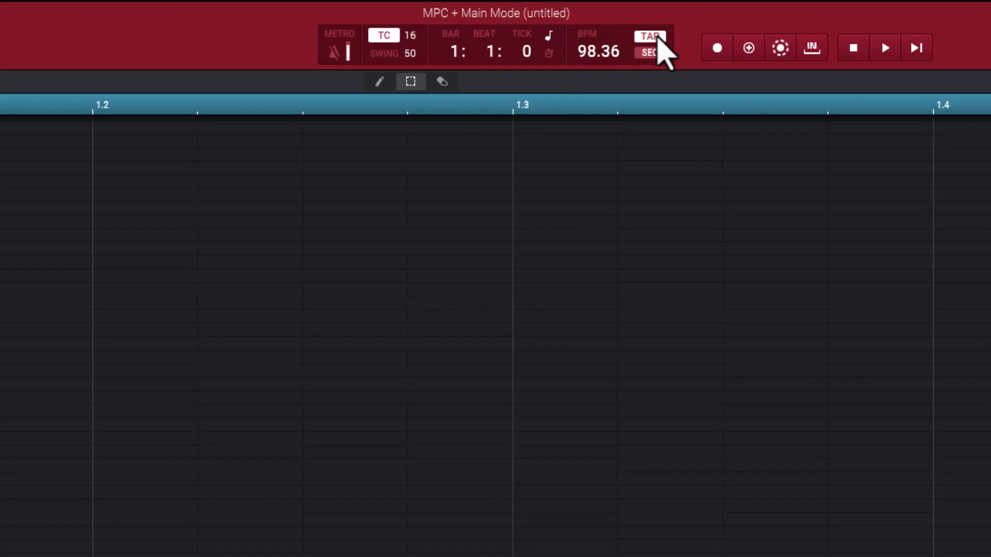
pyautogui.click(657, 37)
pyautogui.click(658, 37)
pyautogui.click(658, 37)
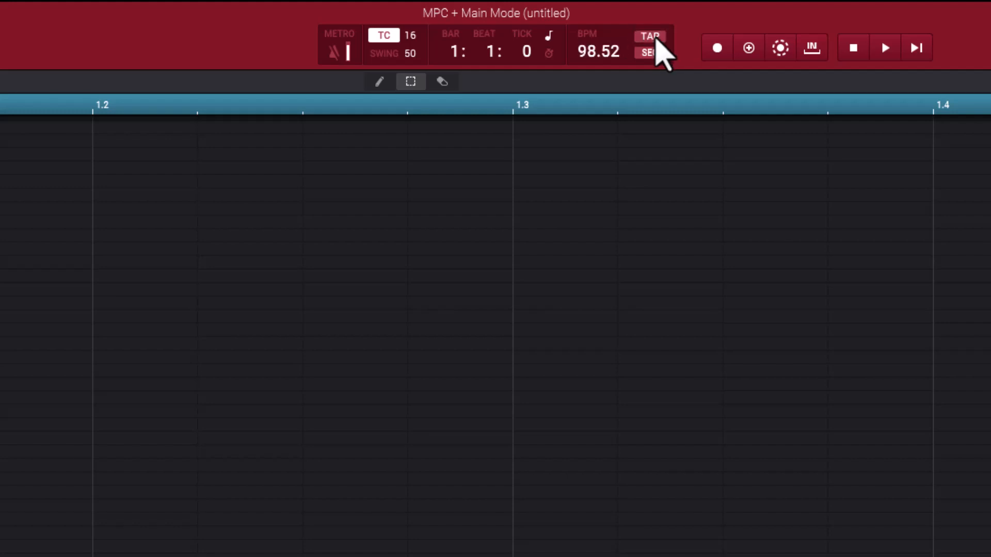
pyautogui.click(657, 37)
pyautogui.click(658, 37)
pyautogui.click(657, 37)
pyautogui.click(657, 37)
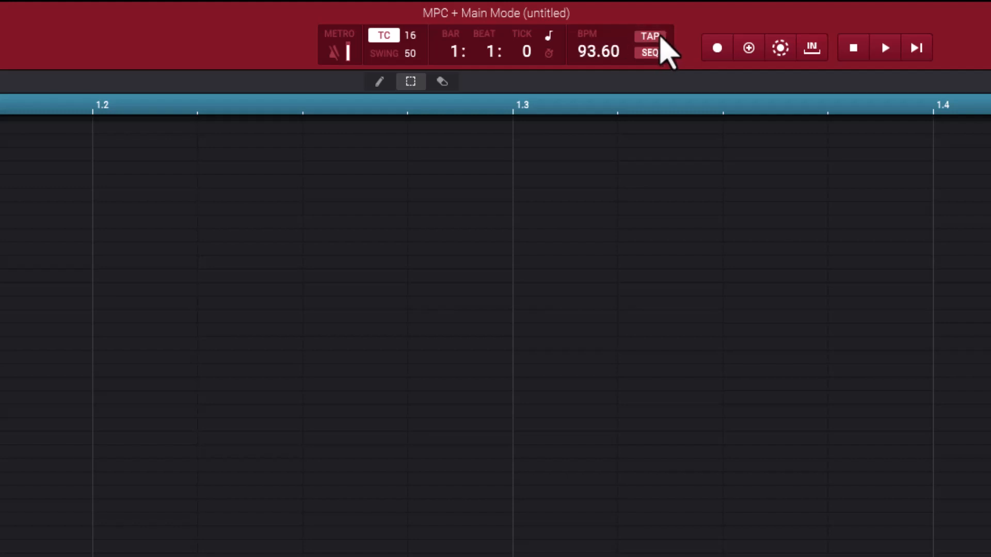
pyautogui.click(658, 37)
pyautogui.click(658, 37)
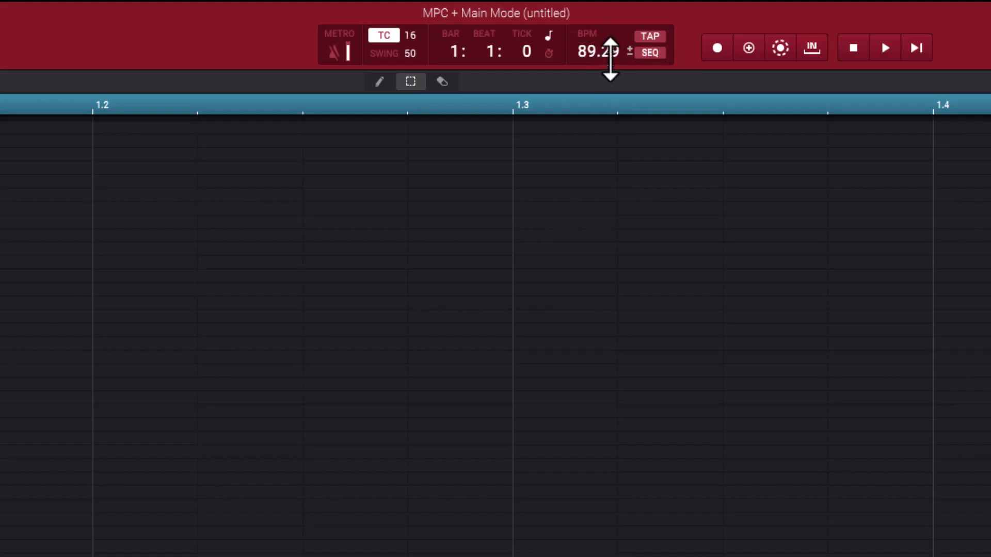
pyautogui.moveTo(616, 50); pyautogui.dragTo(610, 113)
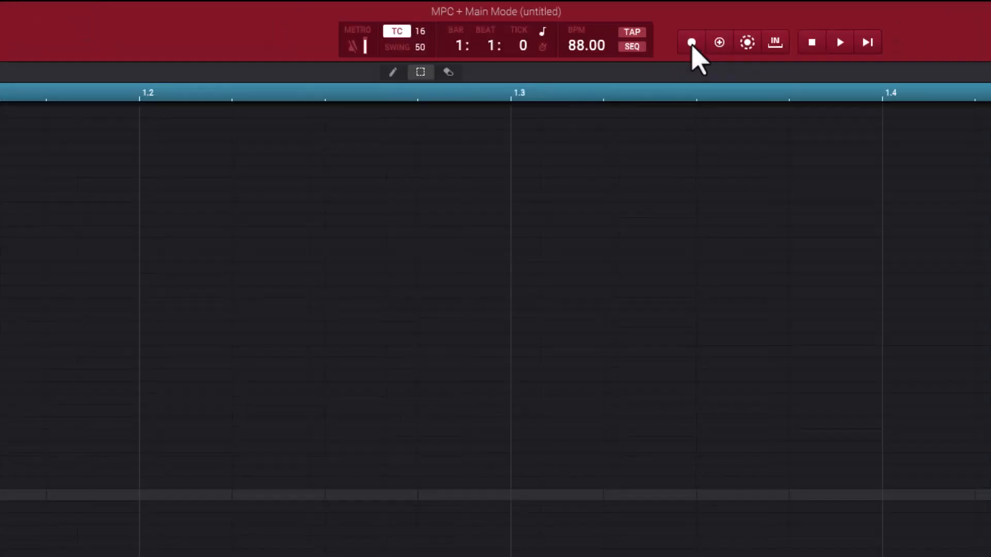
# Step: Record a two-bar drum pattern on track 1 from the sequence start, using the 02-Attack_Kick02 and 02-Addictz_Snare02 pads
pyautogui.click(691, 42)
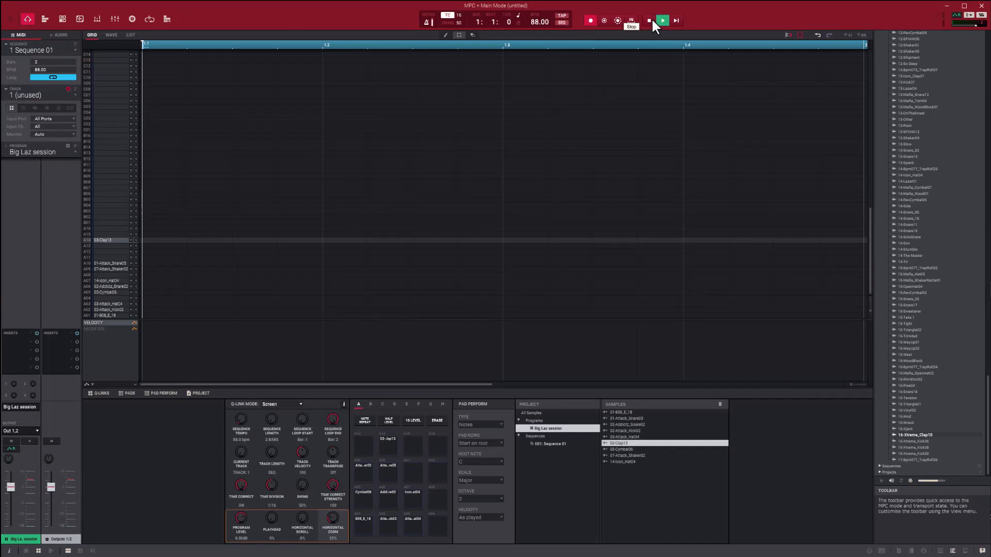
pyautogui.click(650, 20)
pyautogui.click(676, 20)
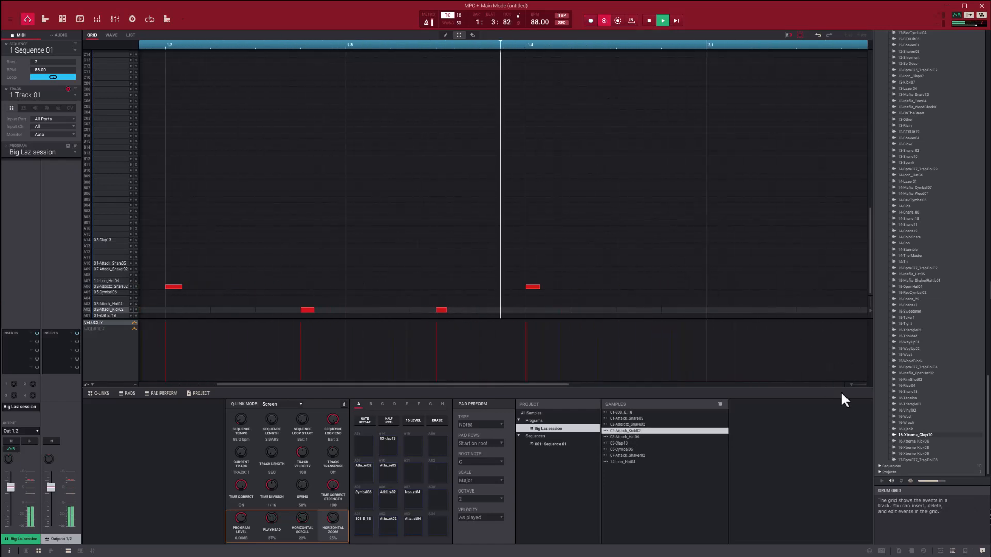
pyautogui.moveTo(851, 383); pyautogui.dragTo(844, 383)
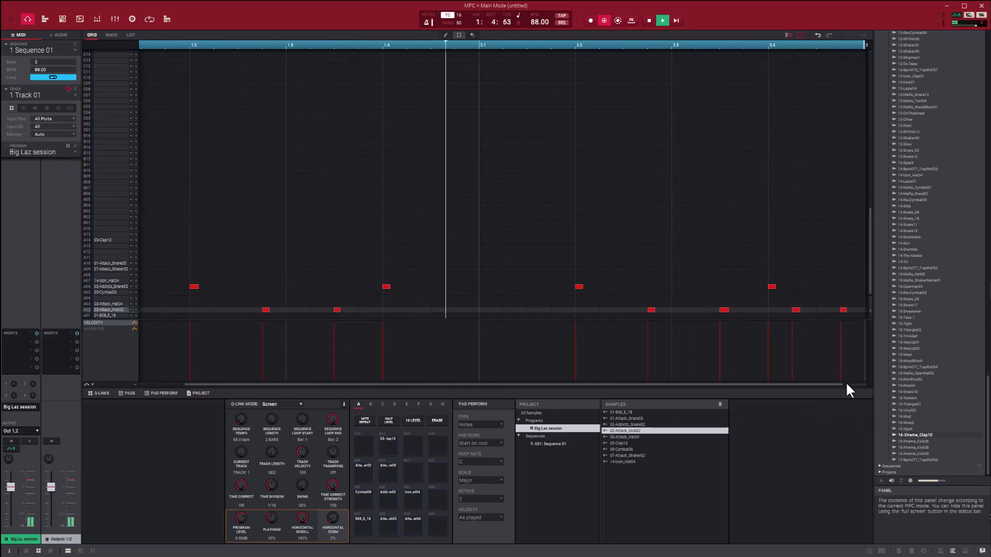
pyautogui.moveTo(845, 382); pyautogui.dragTo(834, 385)
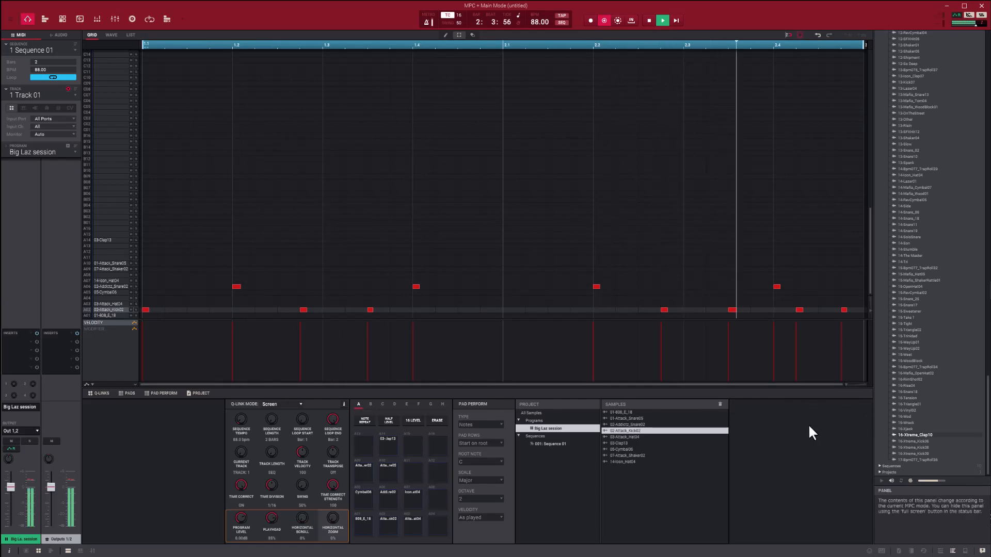
pyautogui.press('space')
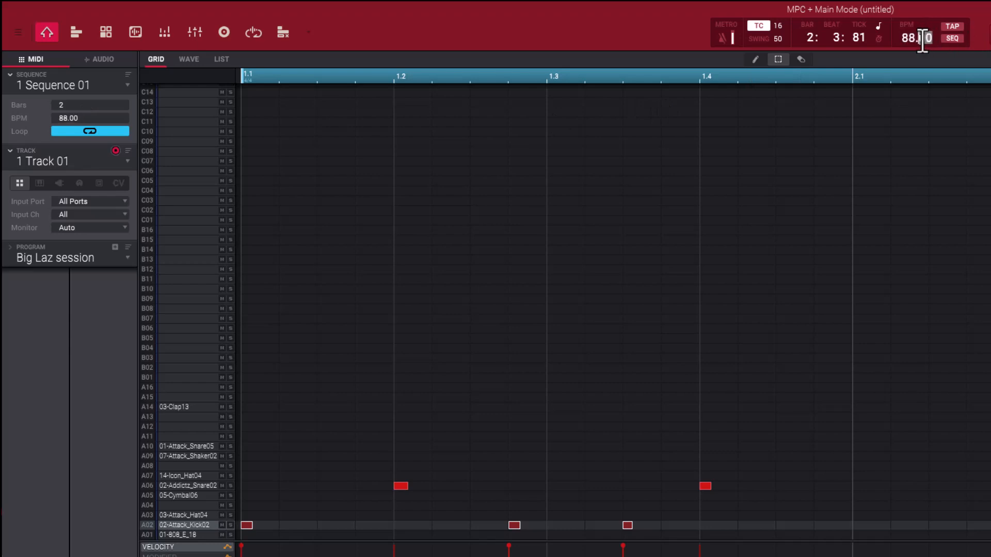
# Step: Play back the recorded kick and snare pattern from the start of the sequence
pyautogui.click(66, 105)
pyautogui.press('space')
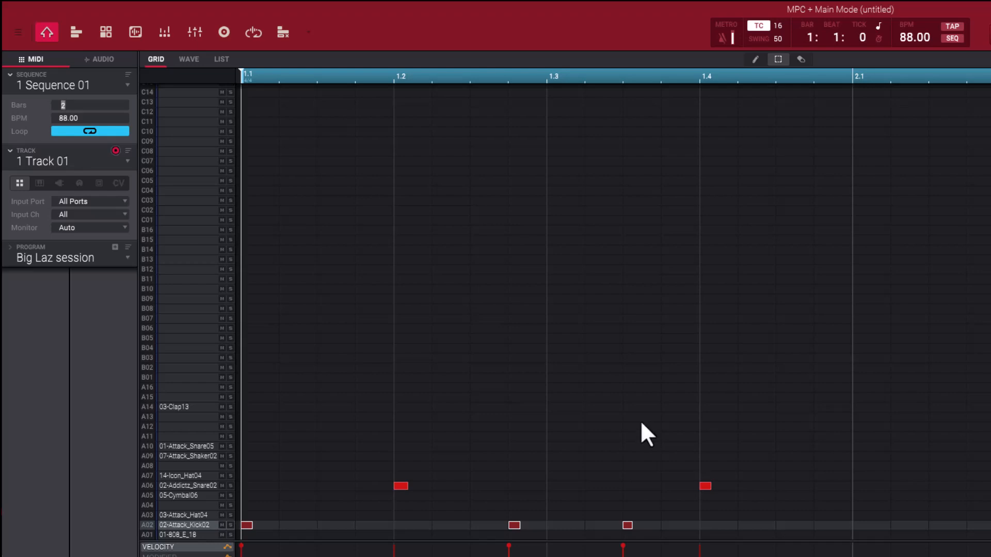
pyautogui.press('space')
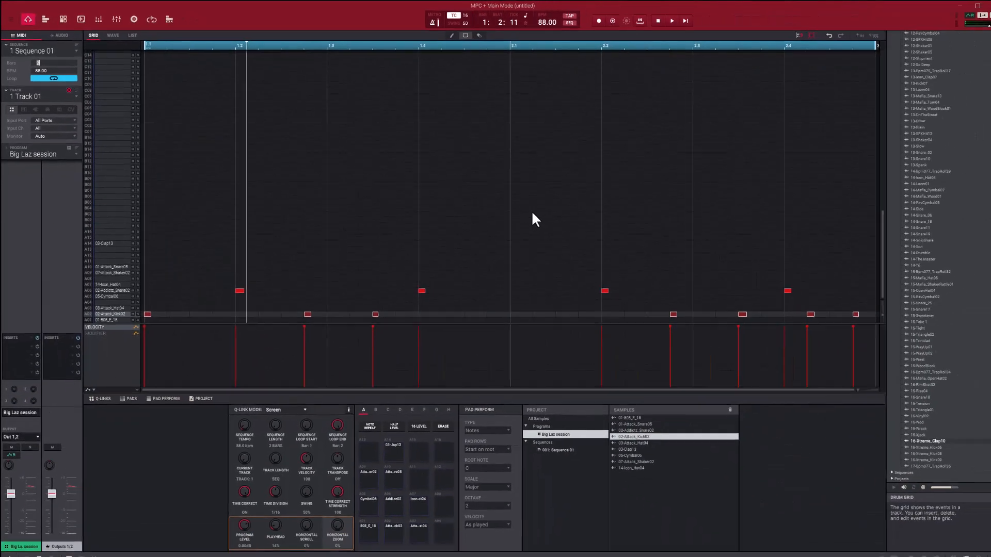
pyautogui.press('r')
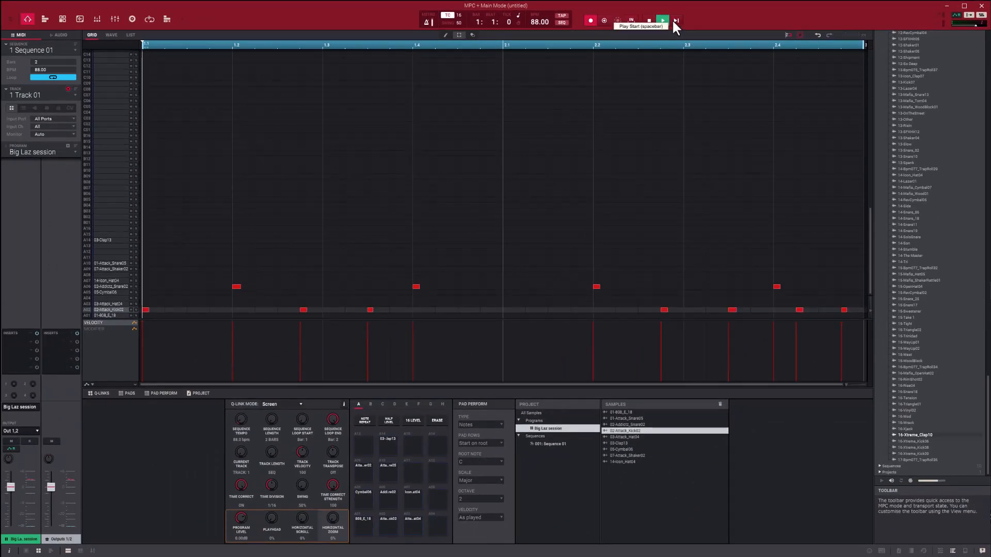
pyautogui.click(673, 22)
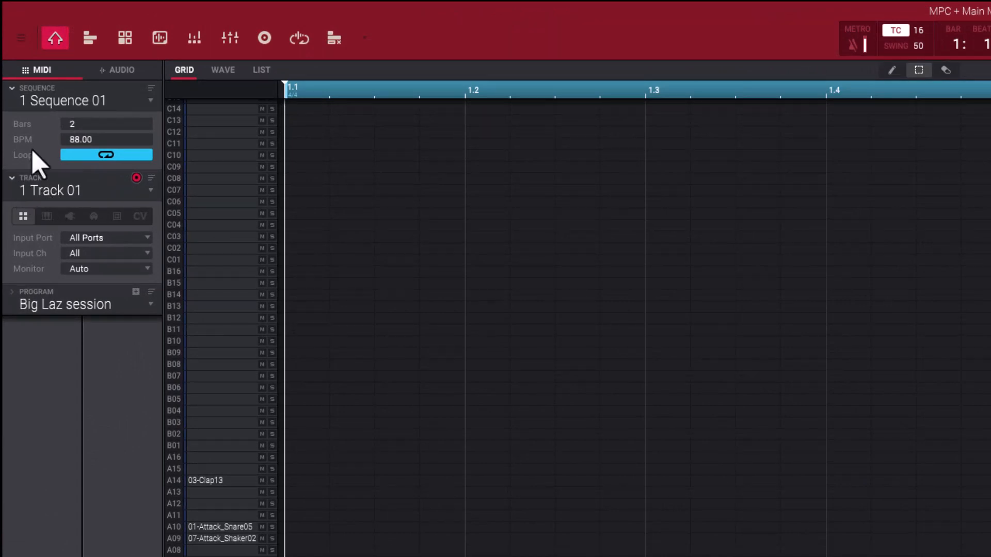
# Step: Switch to the unused track 2 and audition drum pads such as 14-Icon_Hat04 and 03-Clap13 over the playing pattern
pyautogui.click(151, 190)
pyautogui.click(93, 223)
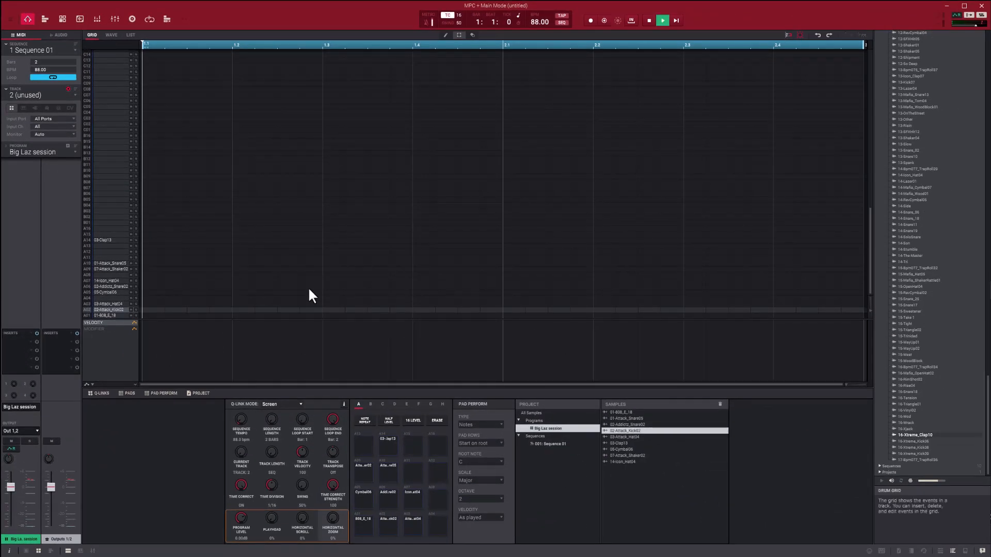
pyautogui.press('space')
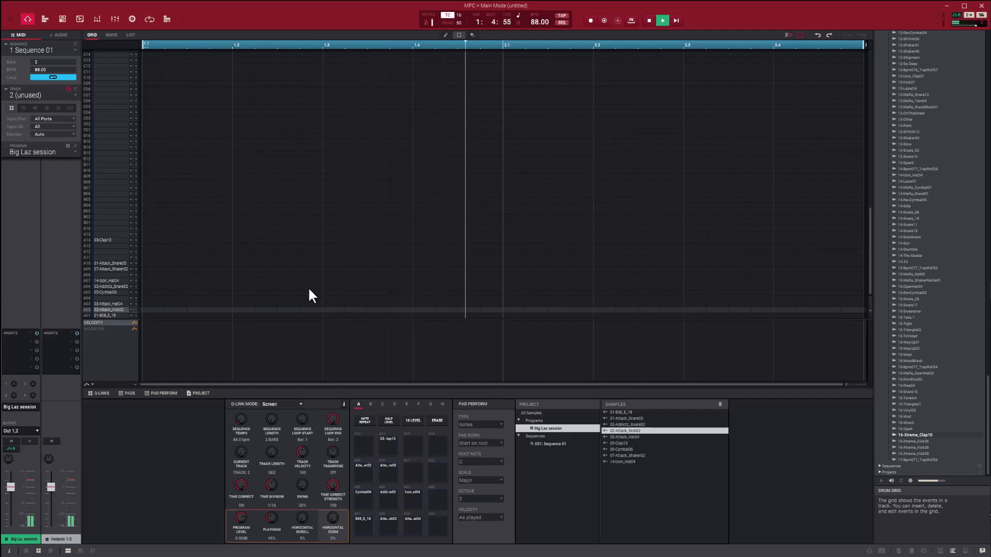
pyautogui.press('d')
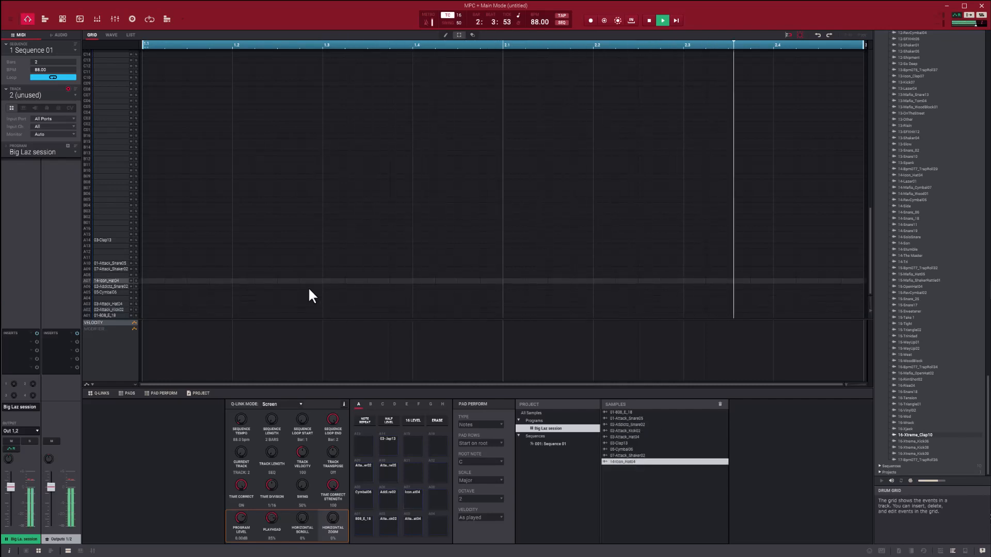
pyautogui.press('e')
pyautogui.press('w')
pyautogui.press('2')
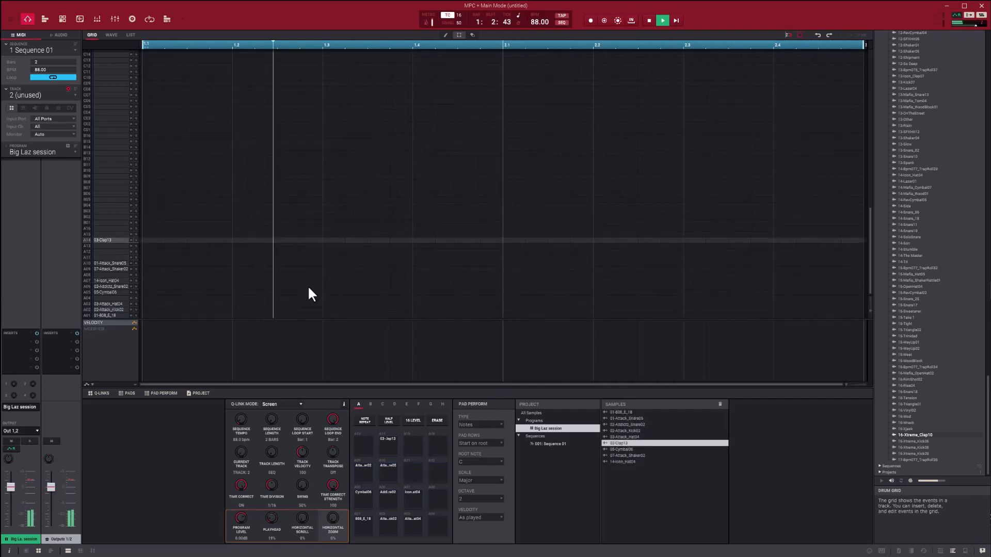
# Step: Audition the 01-Attack_Snare05 and 14-Icon_Hat04 pads over the playing kick and snare pattern
pyautogui.press('e')
pyautogui.press('d')
pyautogui.press('w')
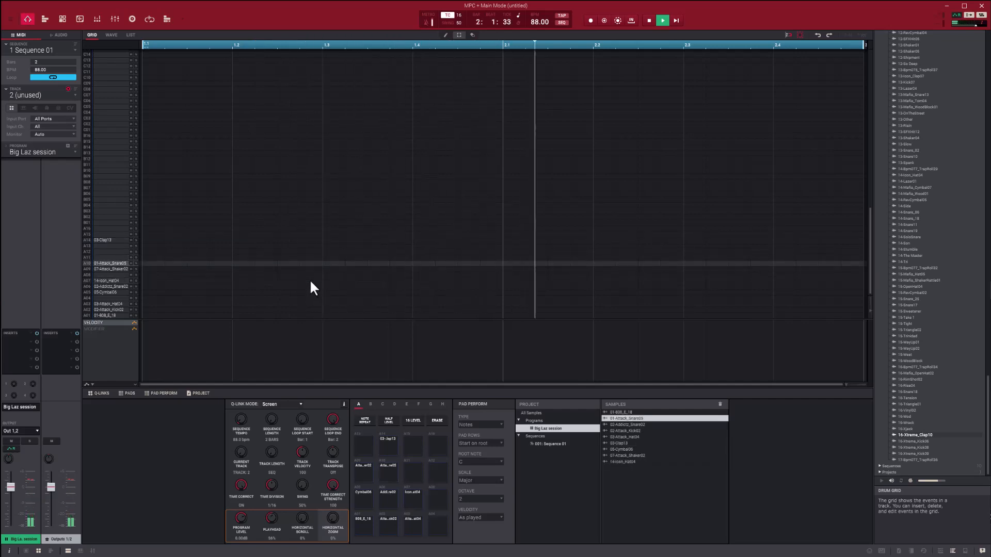
pyautogui.press('n')
pyautogui.press('d')
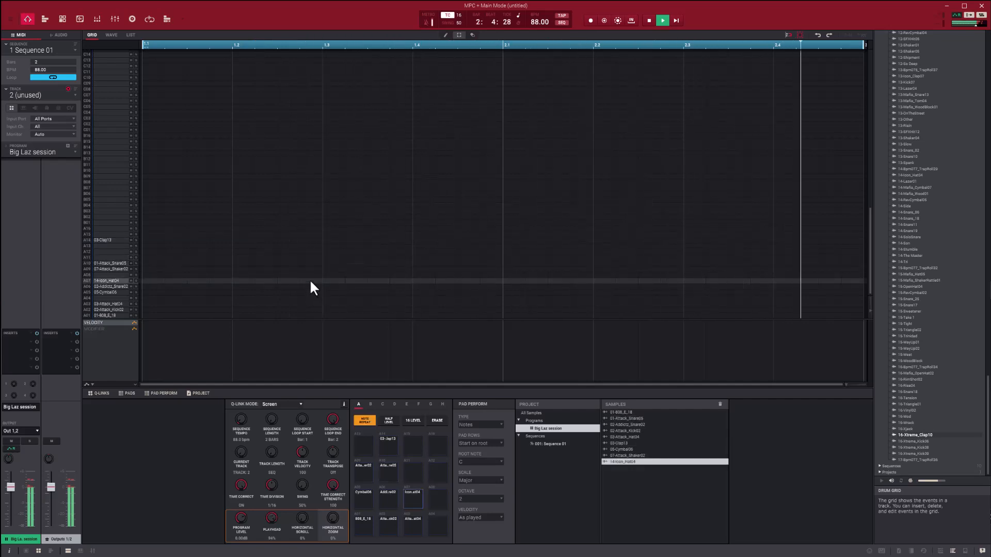
pyautogui.press('n')
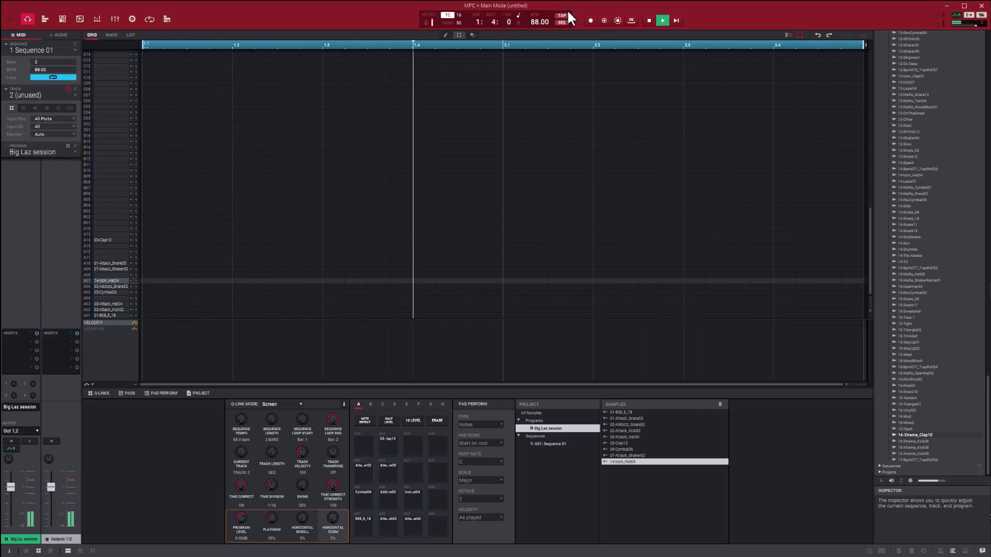
# Step: Overdub a two-bar hi-hat pattern on track 2 with the 14-Icon_Hat04 pad, finishing with faster hits near the end of bar 2
pyautogui.click(604, 20)
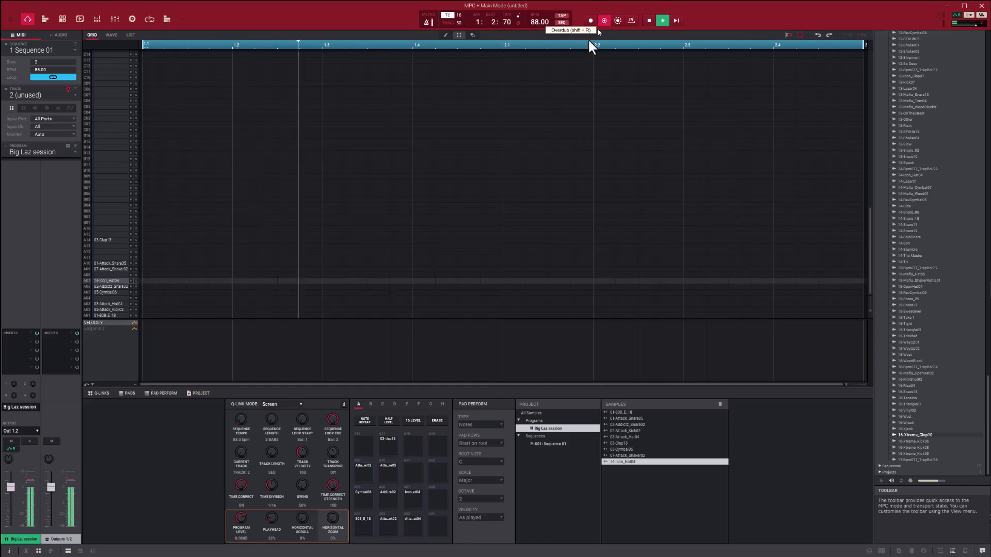
pyautogui.click(604, 20)
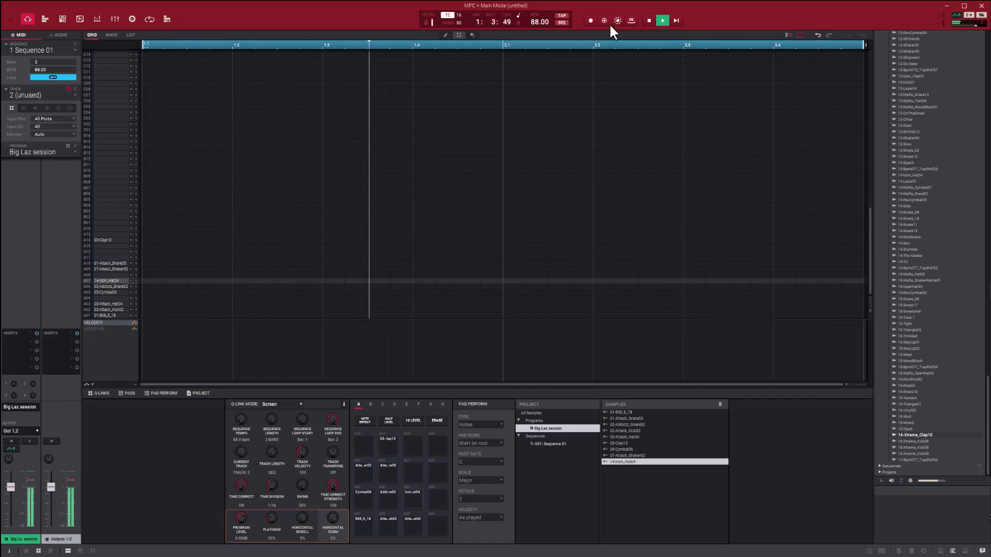
pyautogui.click(603, 20)
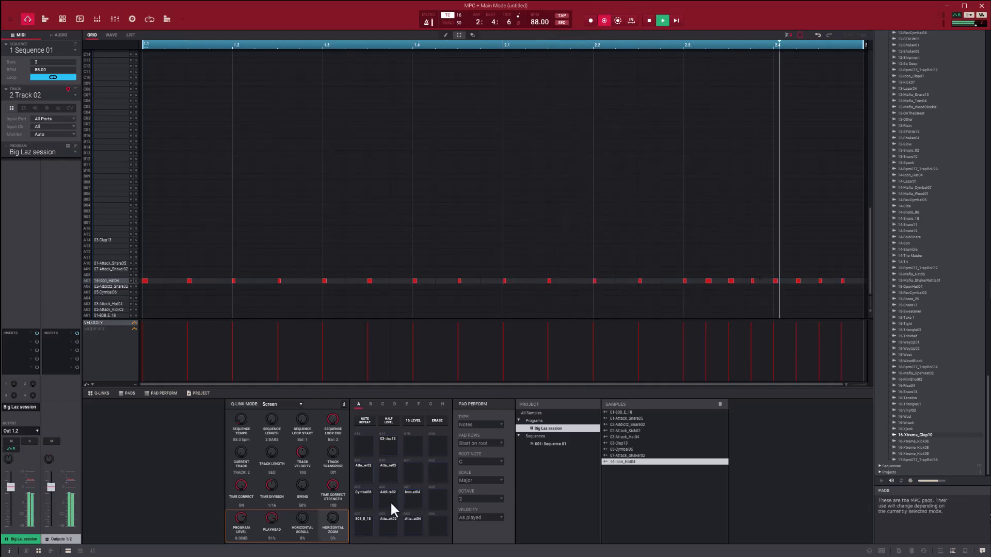
pyautogui.click(603, 20)
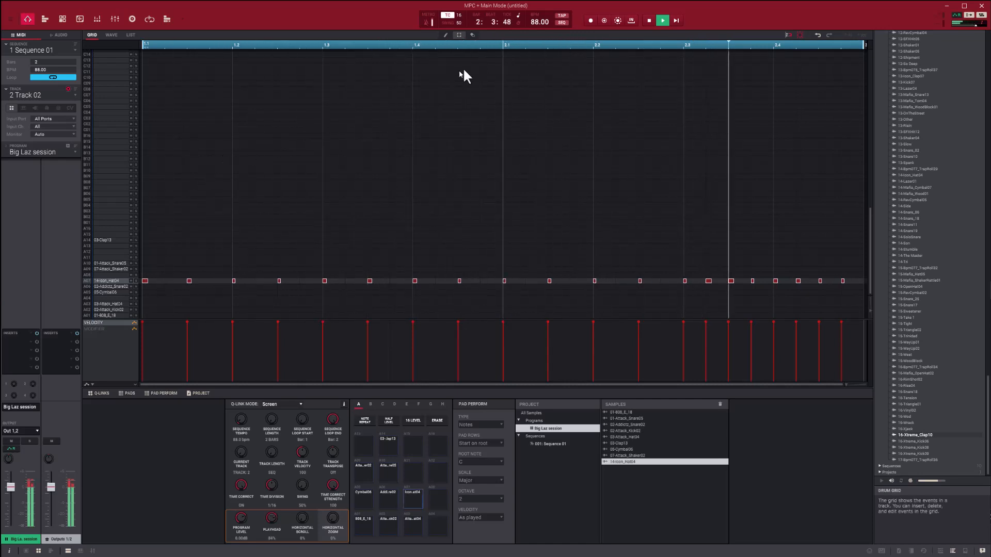
# Step: Switch to track 3, overdub a single 01-Attack_Snare05 hit at beat 2.2, and stop playback
pyautogui.click(74, 93)
pyautogui.click(26, 118)
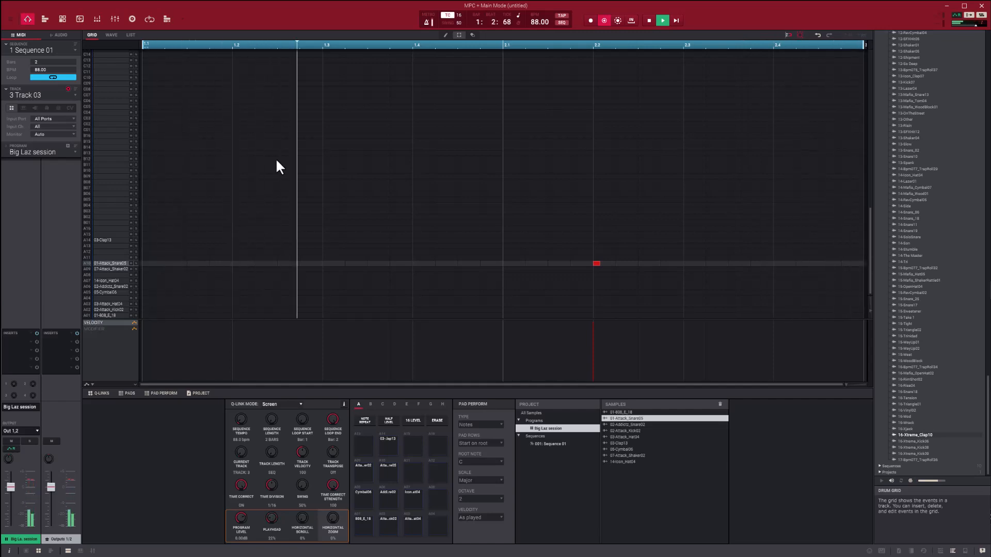
pyautogui.press('space')
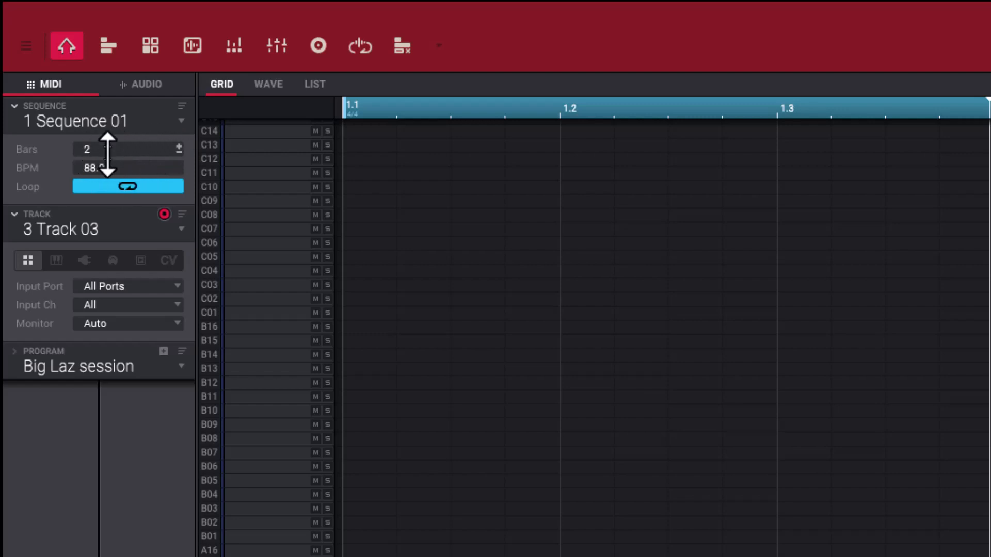
# Step: Try extending the sequence length directly to 4 bars, check track 2 over the full length, and undo the length change
pyautogui.moveTo(128, 149); pyautogui.dragTo(128, 173)
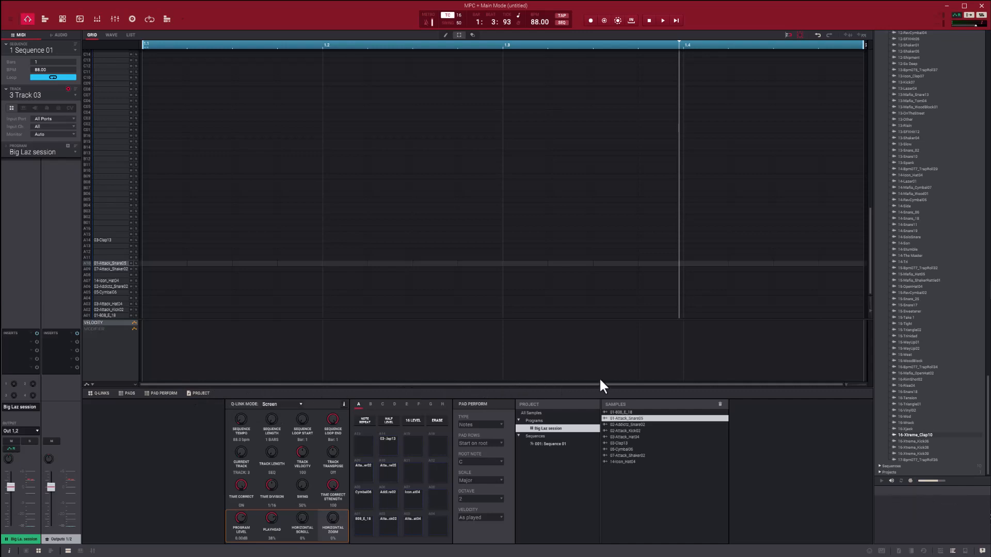
pyautogui.moveTo(44, 64); pyautogui.dragTo(44, 71)
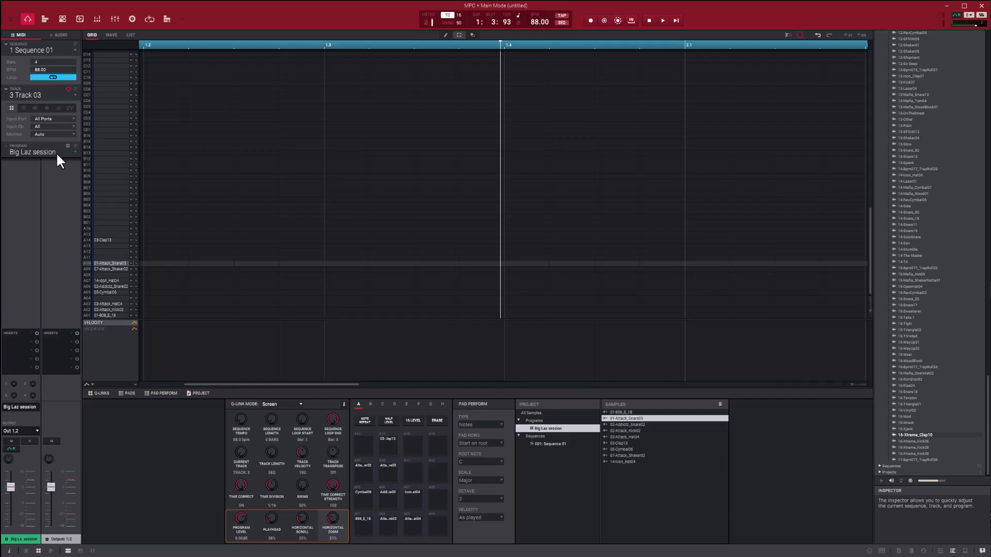
pyautogui.click(74, 92)
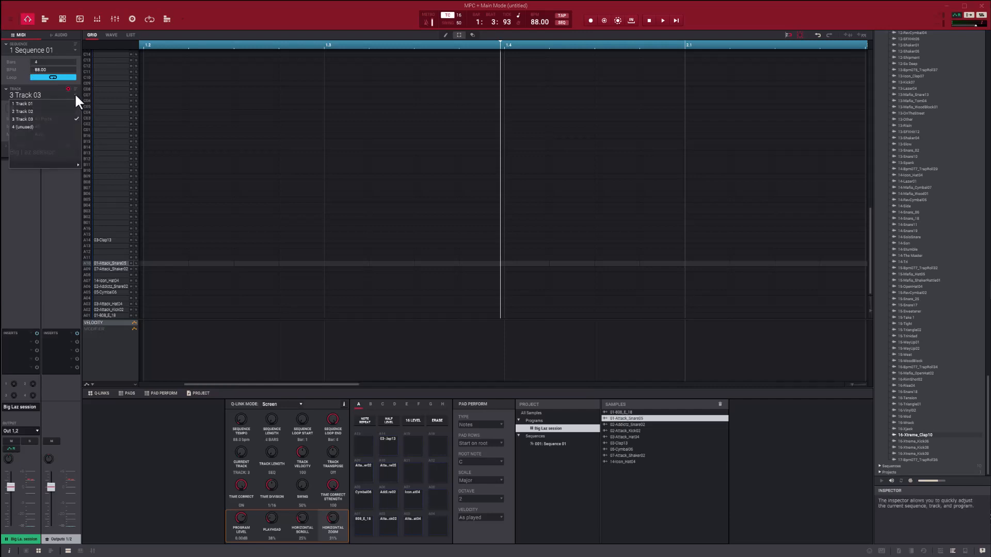
pyautogui.click(46, 110)
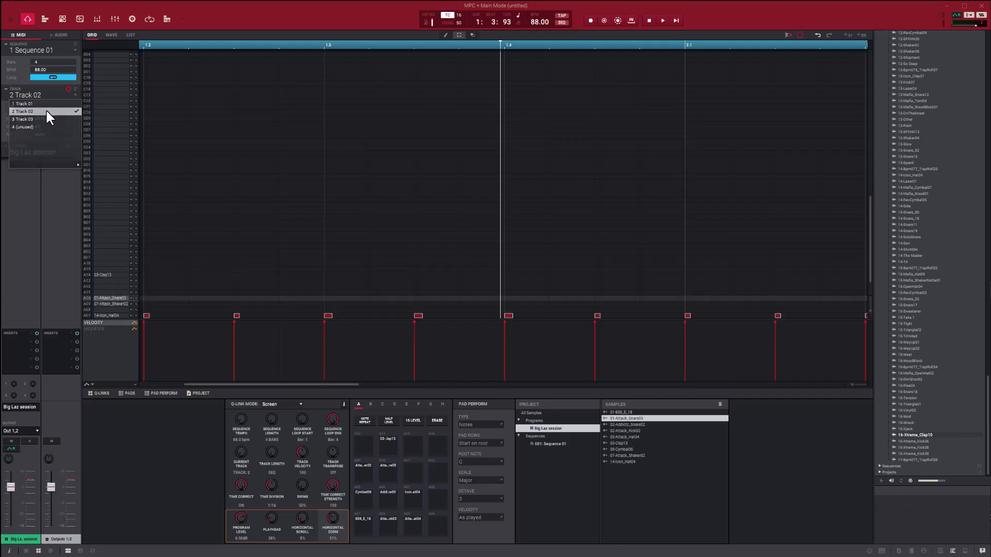
pyautogui.click(851, 385)
pyautogui.moveTo(848, 385); pyautogui.dragTo(842, 386)
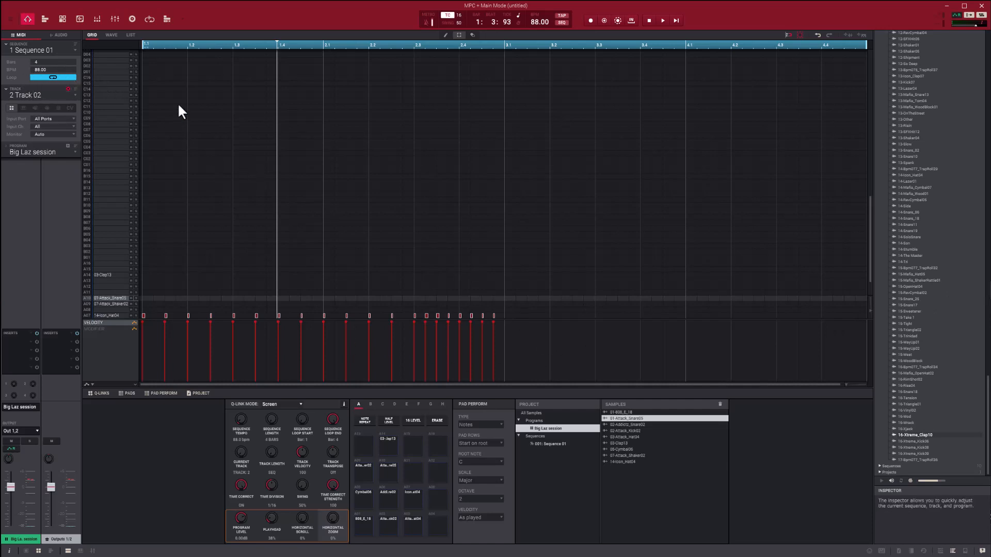
pyautogui.hotkey('ctrl', 'z')
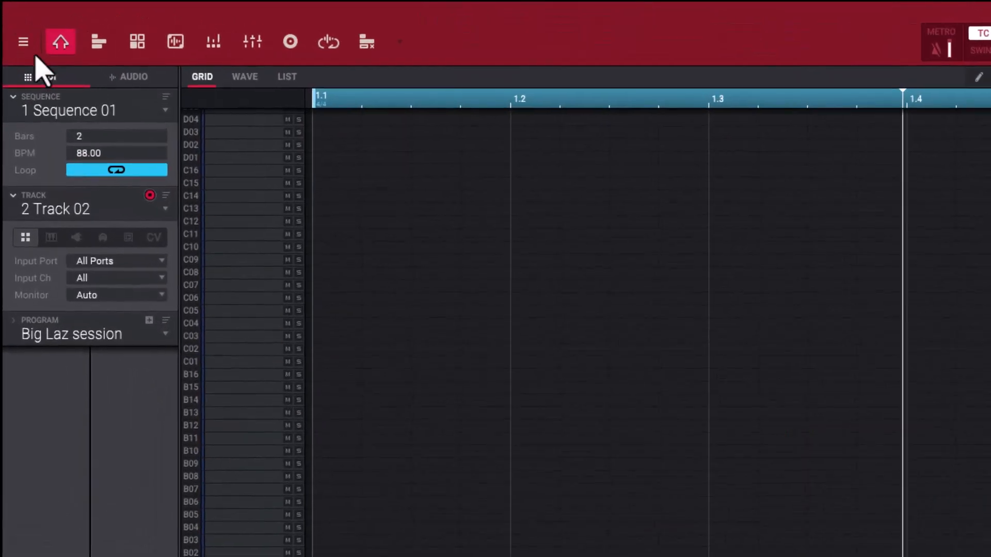
# Step: Copy bars 1 to 2 of Sequence 01 after bar 2 as one merged copy, and check the result on tracks 2 and 1
pyautogui.click(11, 21)
pyautogui.moveTo(42, 86)
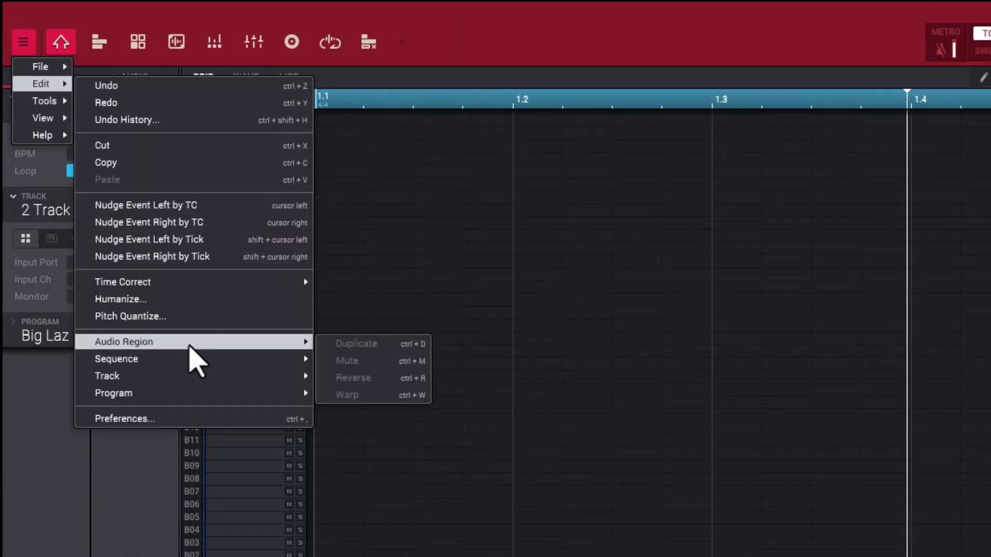
pyautogui.moveTo(183, 360)
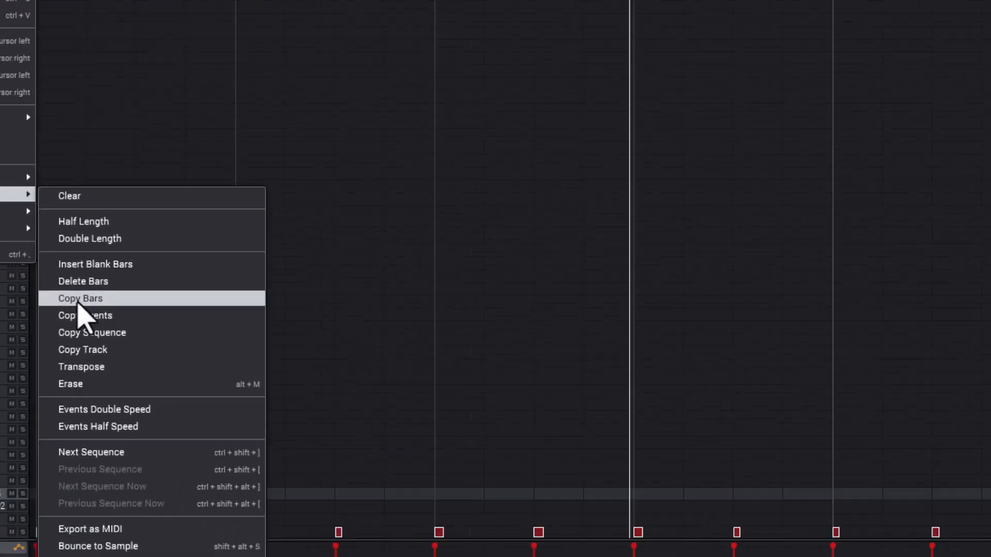
pyautogui.click(356, 465)
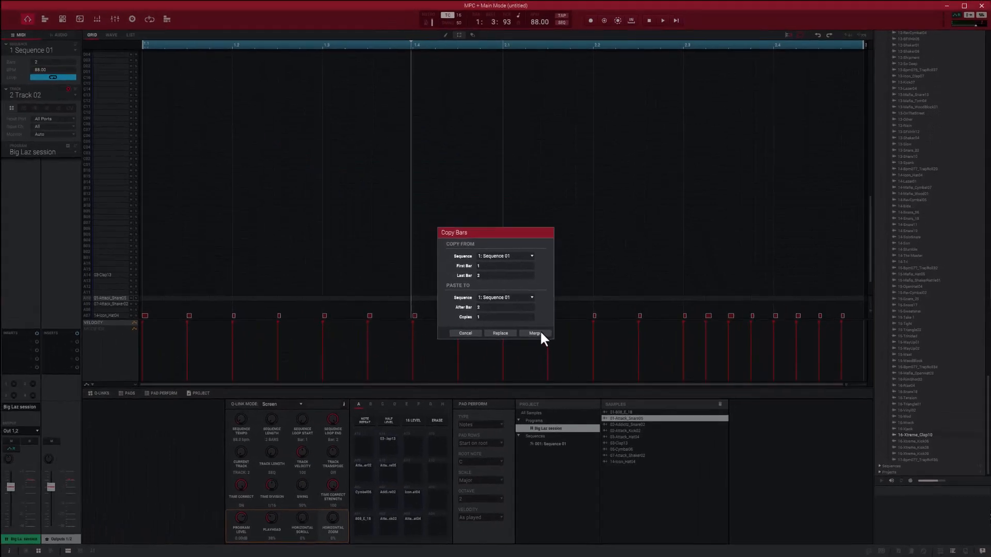
pyautogui.click(534, 333)
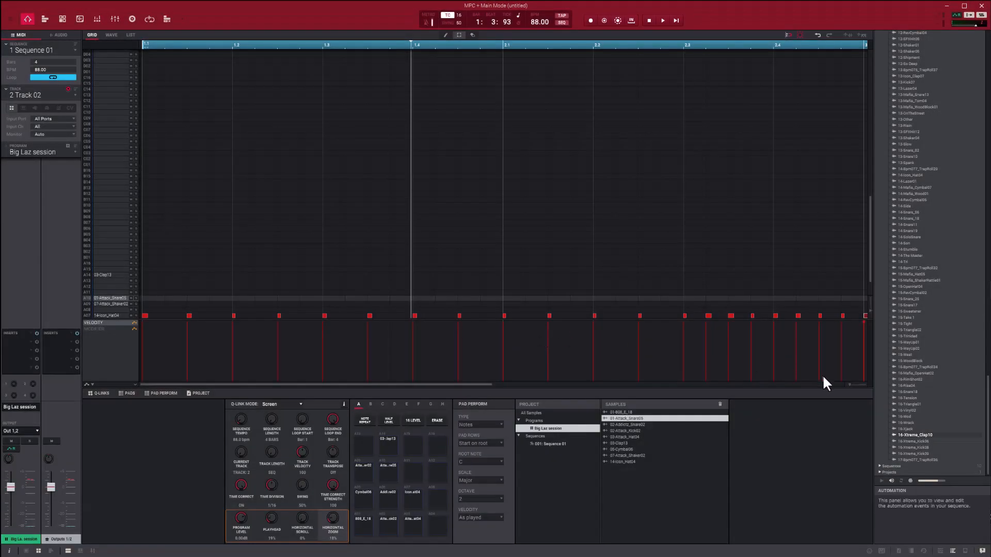
pyautogui.moveTo(850, 384); pyautogui.dragTo(836, 384)
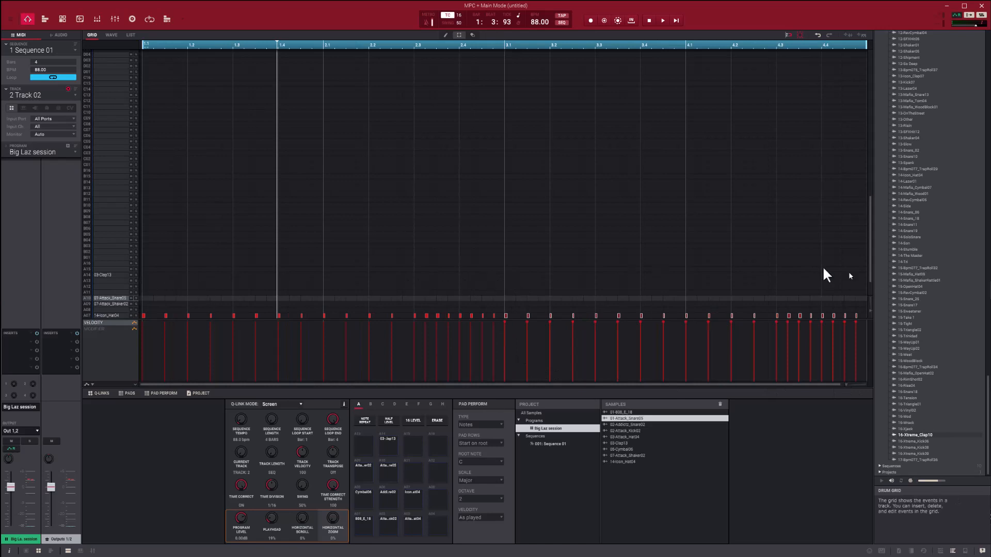
pyautogui.scroll(-1, 587, 239)
pyautogui.scroll(-1, 509, 279)
pyautogui.moveTo(509, 278); pyautogui.dragTo(119, 301)
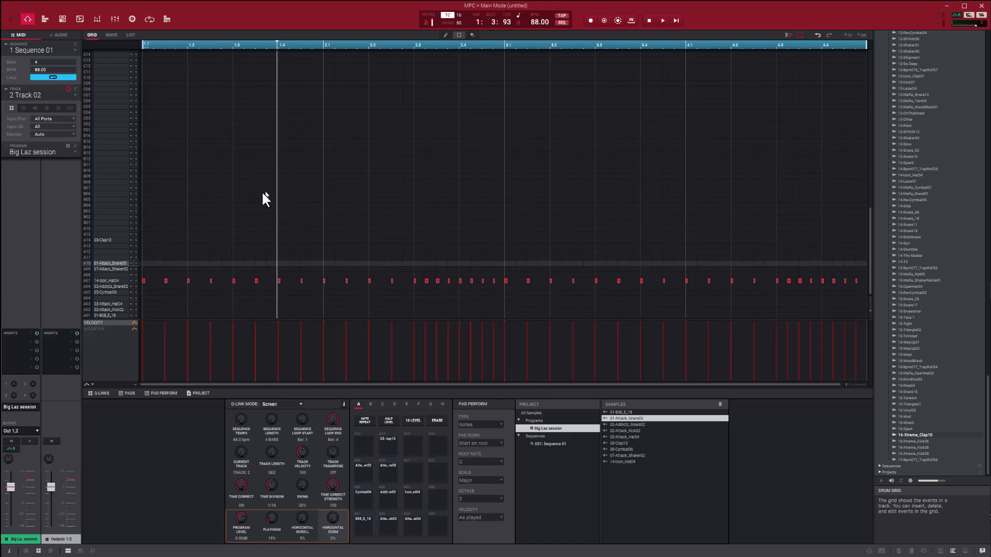
pyautogui.click(74, 94)
pyautogui.click(54, 103)
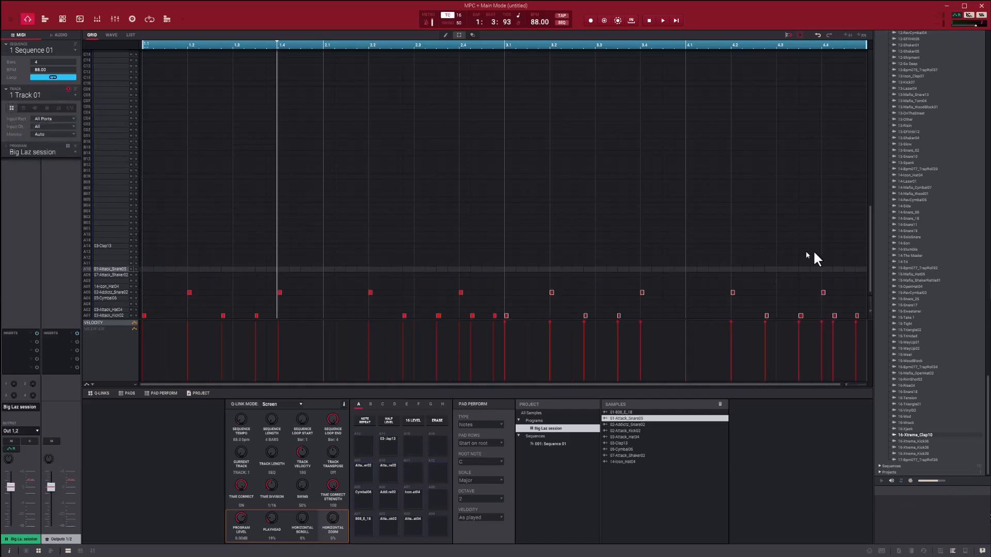
# Step: Switch to track 3 and record a single 01-Attack_Snare05 hit at beat 4.2, starting from the sequence start
pyautogui.click(74, 94)
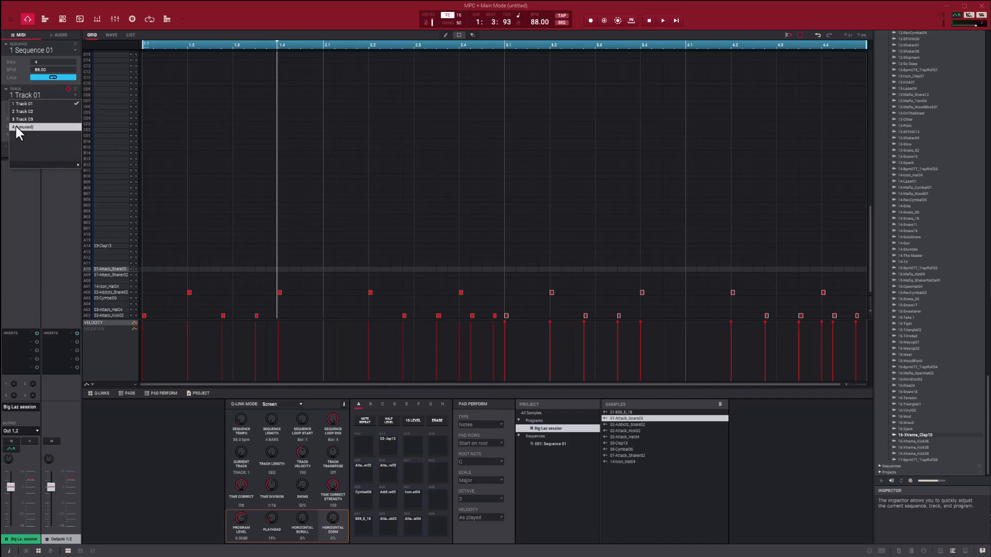
pyautogui.click(17, 119)
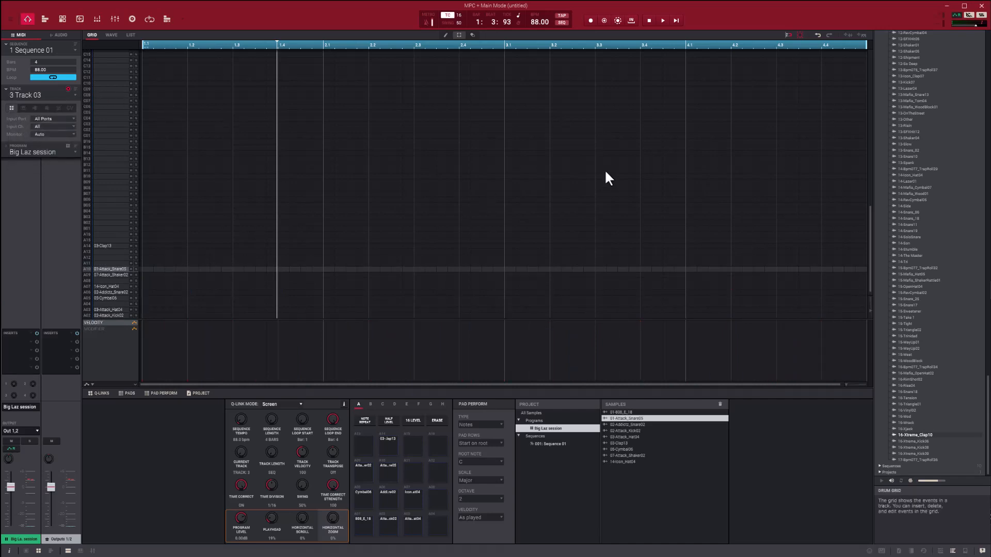
pyautogui.press('2')
pyautogui.press('w')
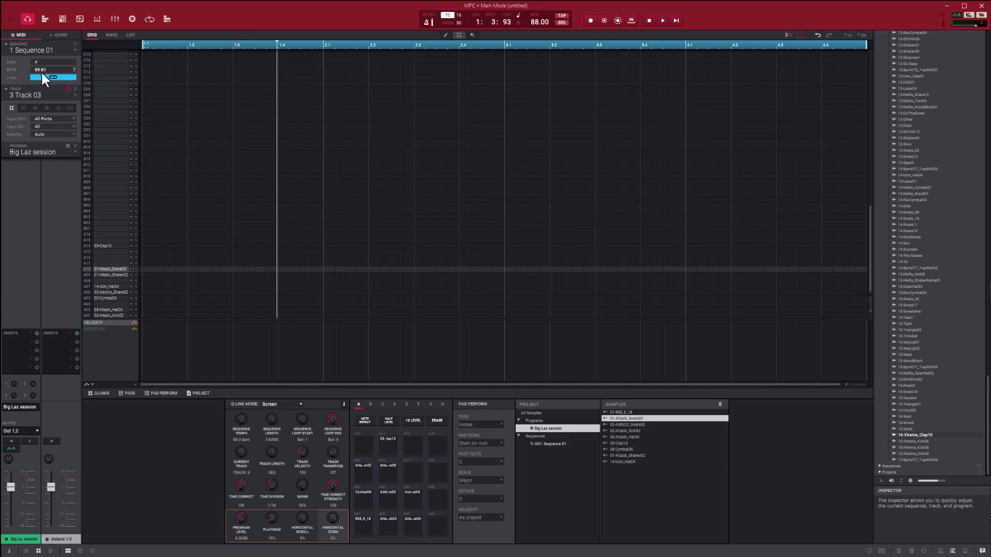
pyautogui.click(676, 21)
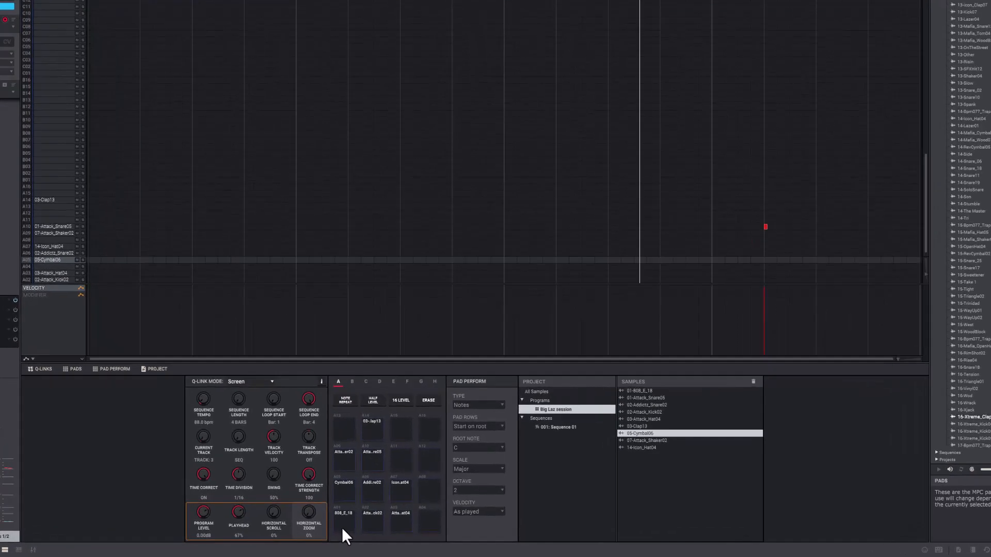
# Step: Activate 16 Levels for the 808_E_18 pad A1 with the type set to Tune and A4 as the original pad
pyautogui.click(361, 529)
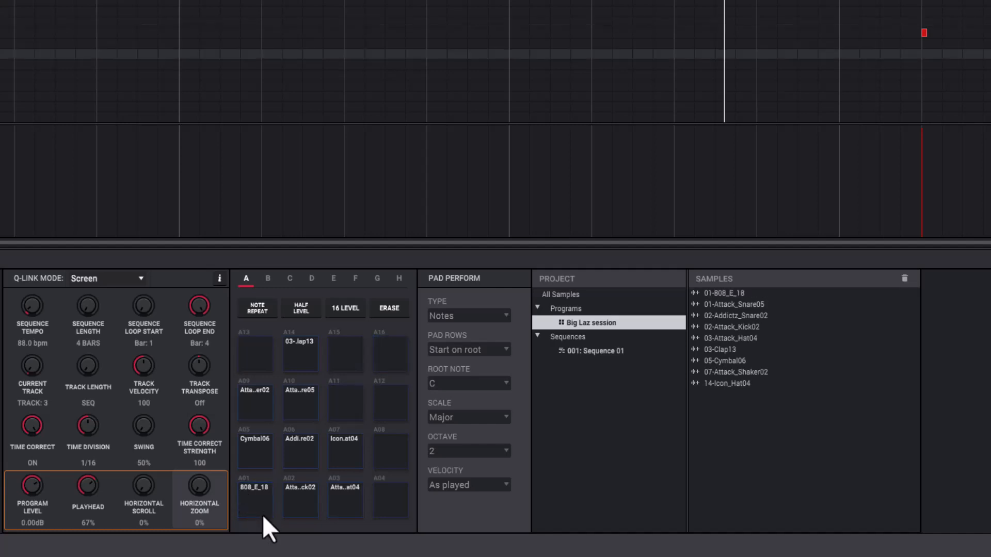
pyautogui.click(345, 311)
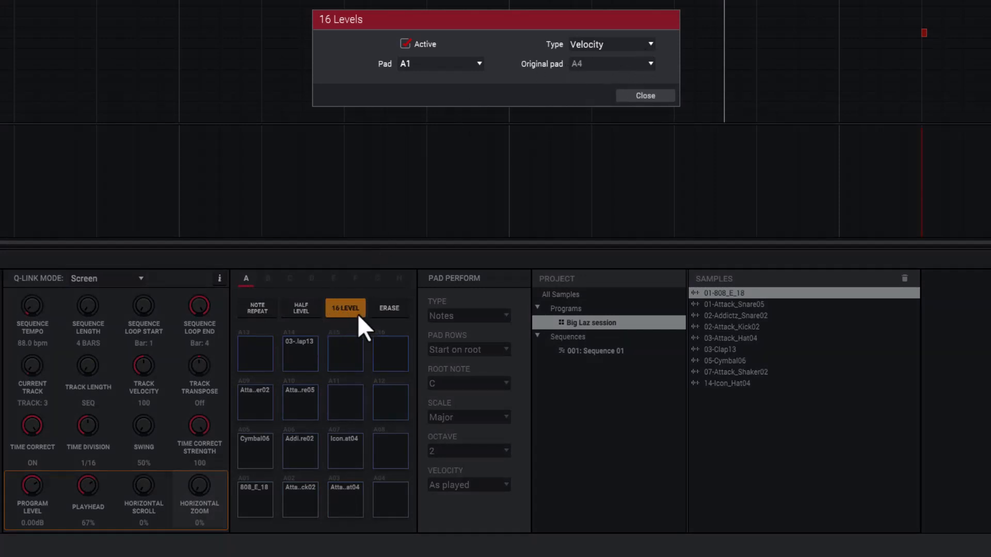
pyautogui.click(650, 43)
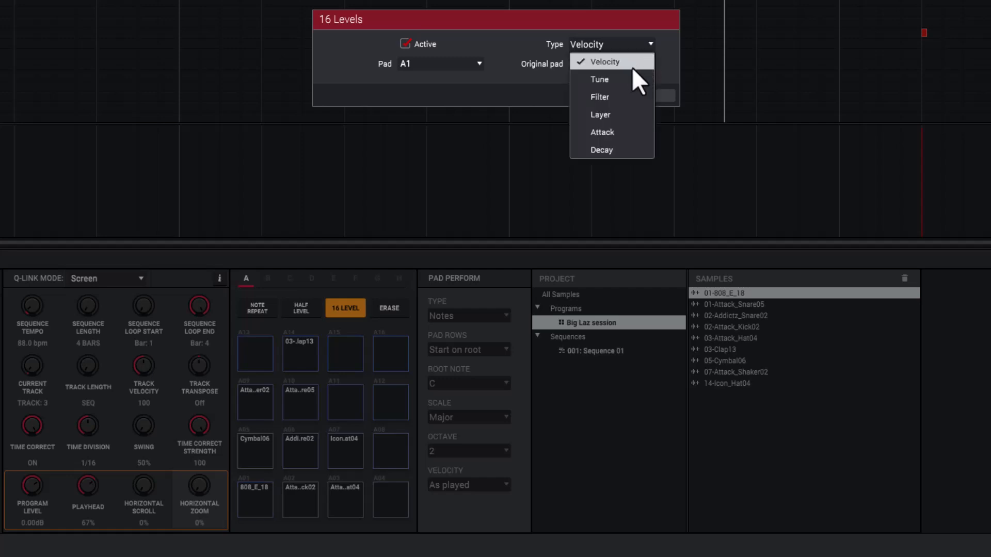
pyautogui.click(627, 76)
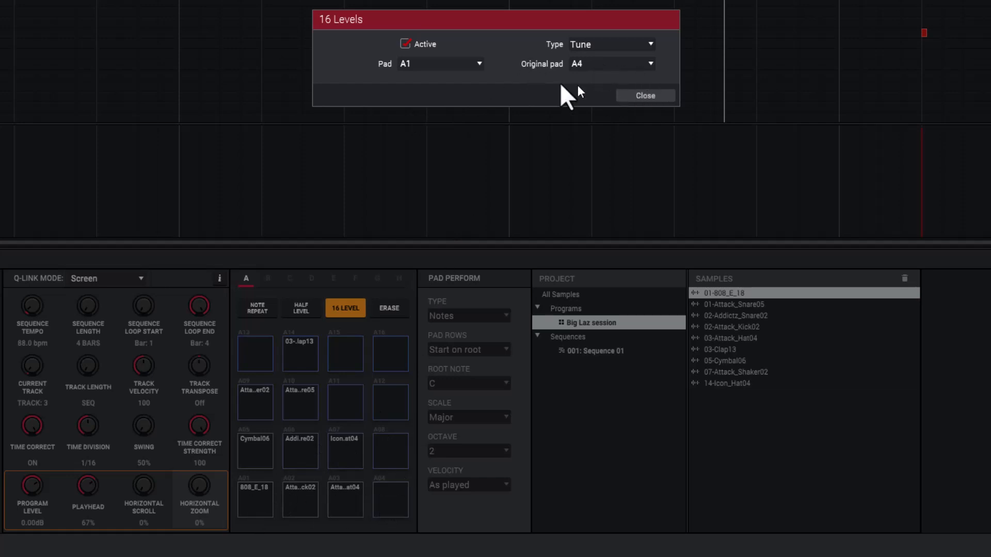
pyautogui.click(652, 95)
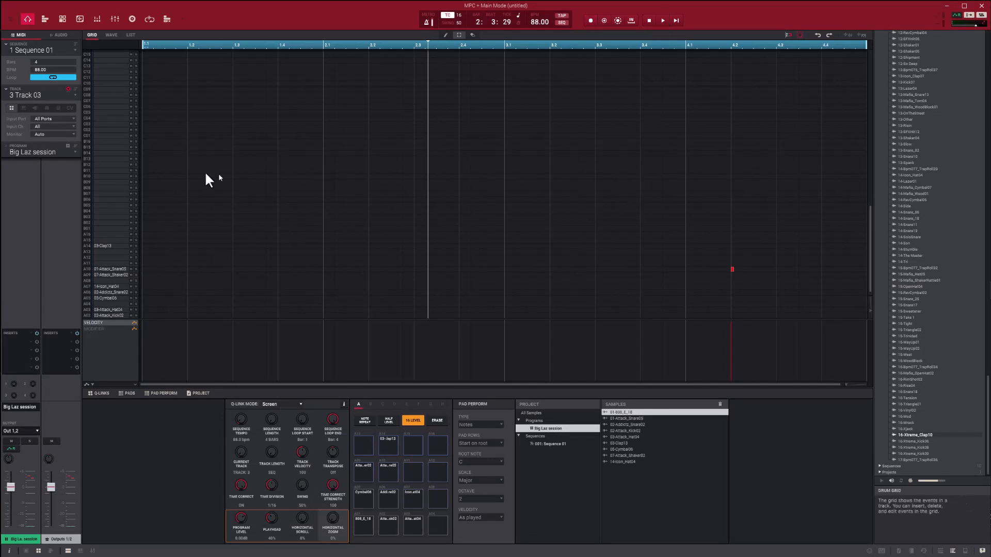
# Step: Try recording three tuned 808_E_18 notes on track 3 from the current playhead position with pads A05, A07 and A08
pyautogui.press('space')
pyautogui.click(662, 20)
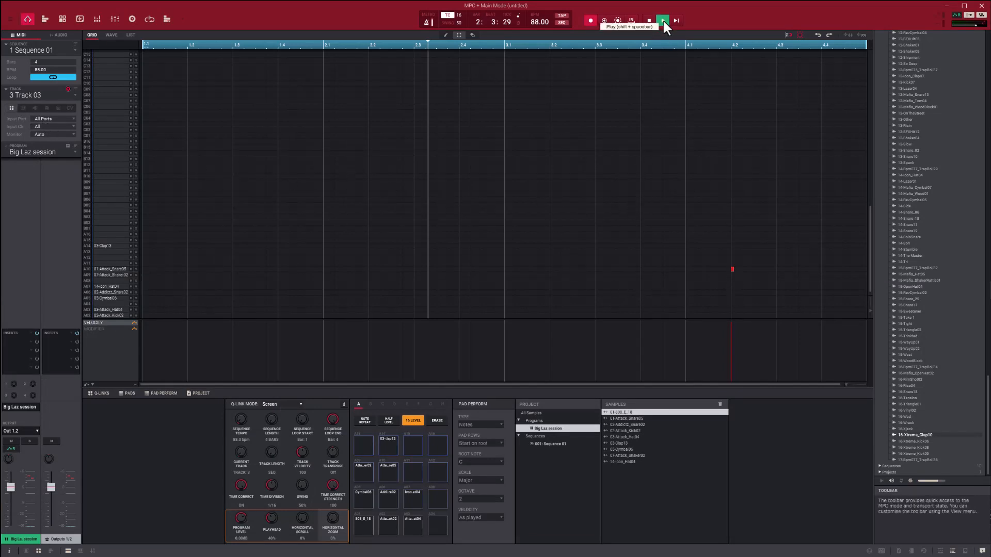
pyautogui.click(363, 498)
pyautogui.click(416, 499)
pyautogui.click(436, 504)
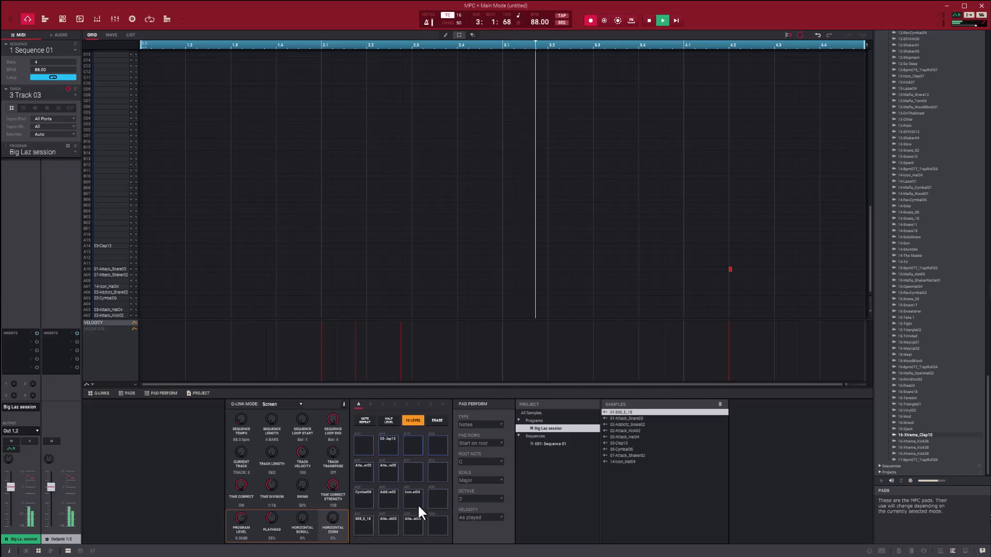
pyautogui.press('space')
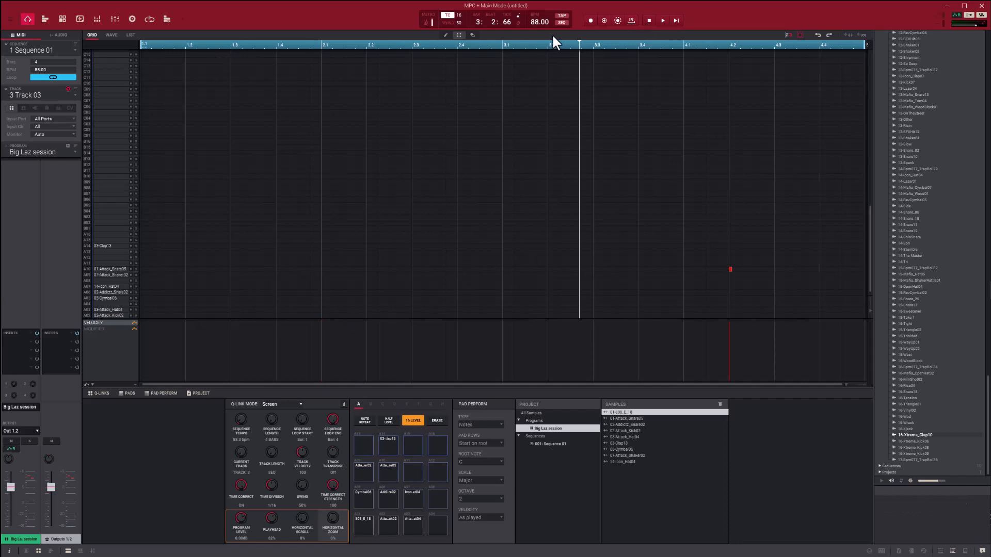
# Step: Record the three-note tuned 808_E_18 phrase at the starts of bars 1 and 3 on track 3, using pads A05, A07 and A08
pyautogui.moveTo(568, 49); pyautogui.dragTo(7, 61)
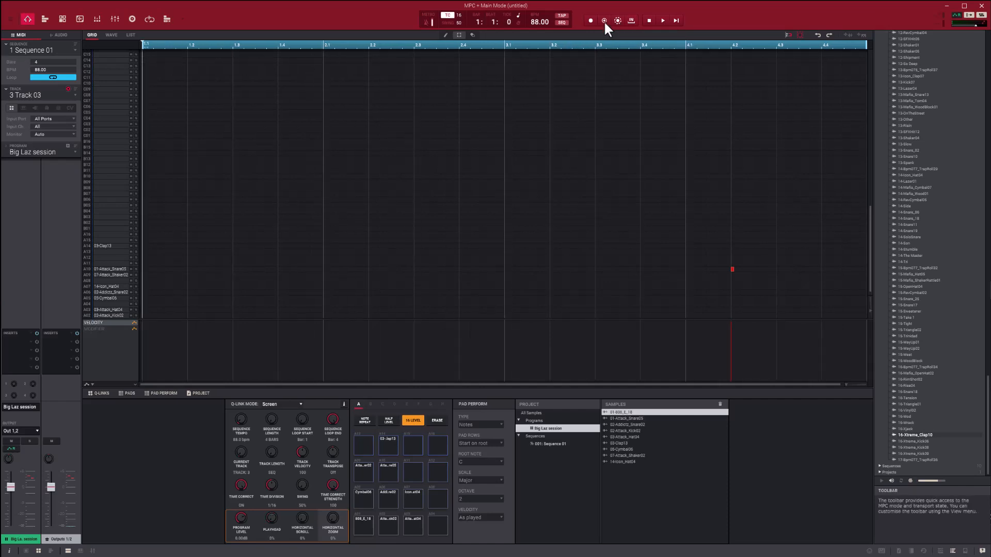
pyautogui.click(589, 19)
pyautogui.click(364, 500)
pyautogui.click(411, 496)
pyautogui.click(431, 496)
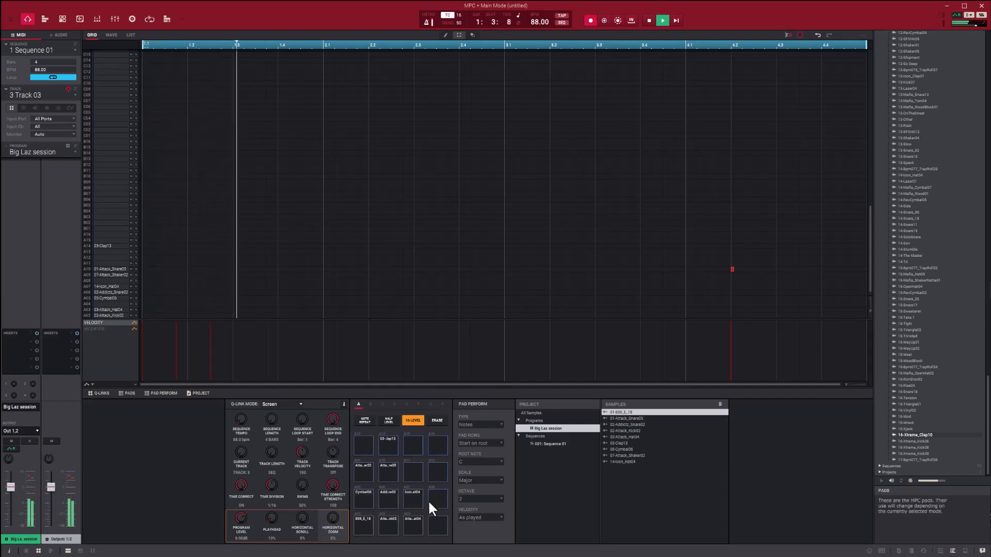
pyautogui.click(360, 499)
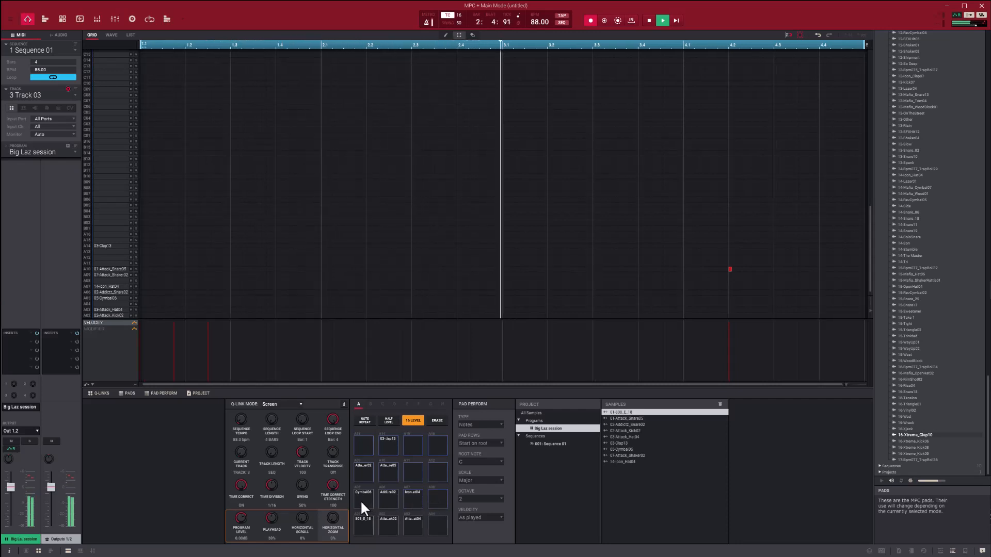
pyautogui.click(408, 501)
pyautogui.click(439, 500)
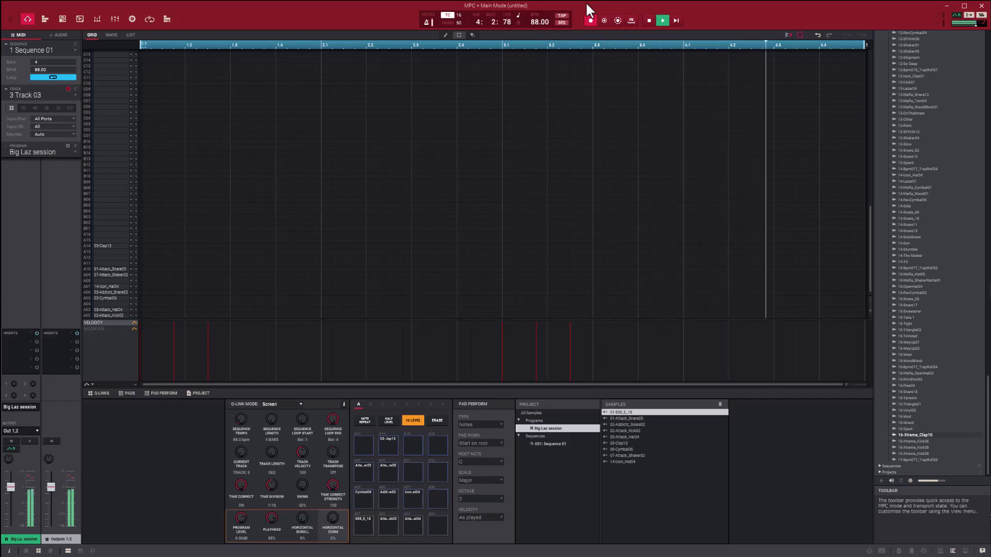
pyautogui.click(591, 21)
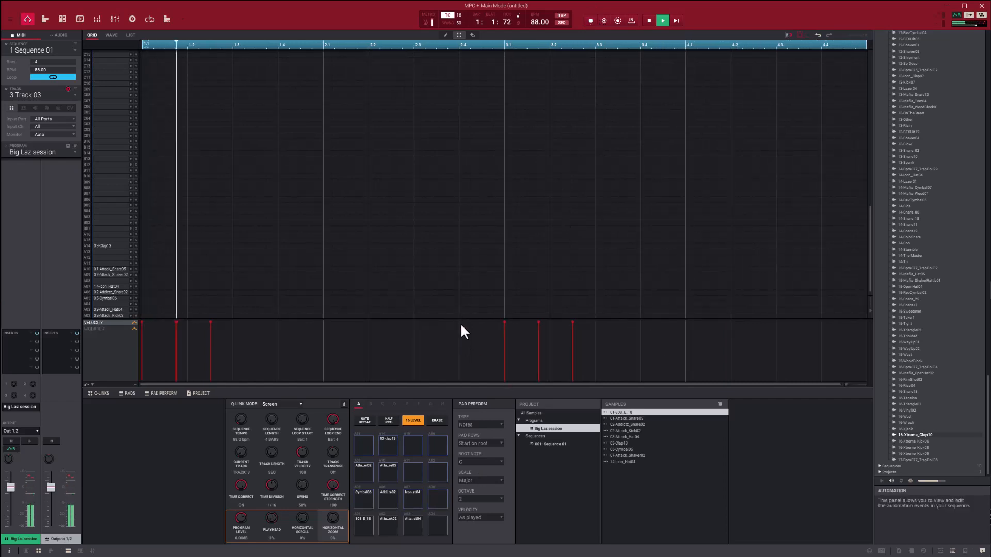